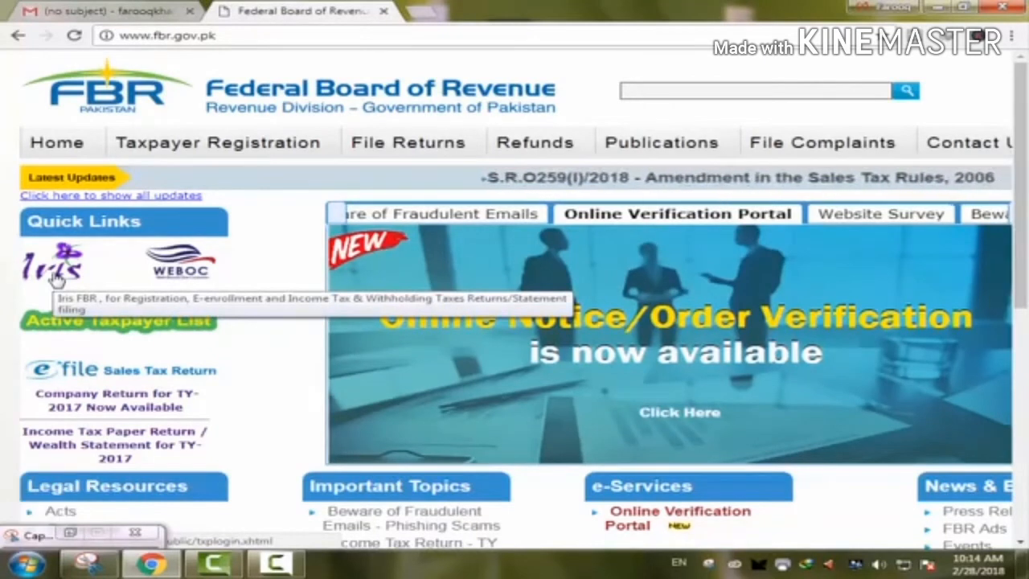
- From the Iris login page, start a New Registration for an unregistered person
{"action": "left_click", "coordinate": [56, 277]}
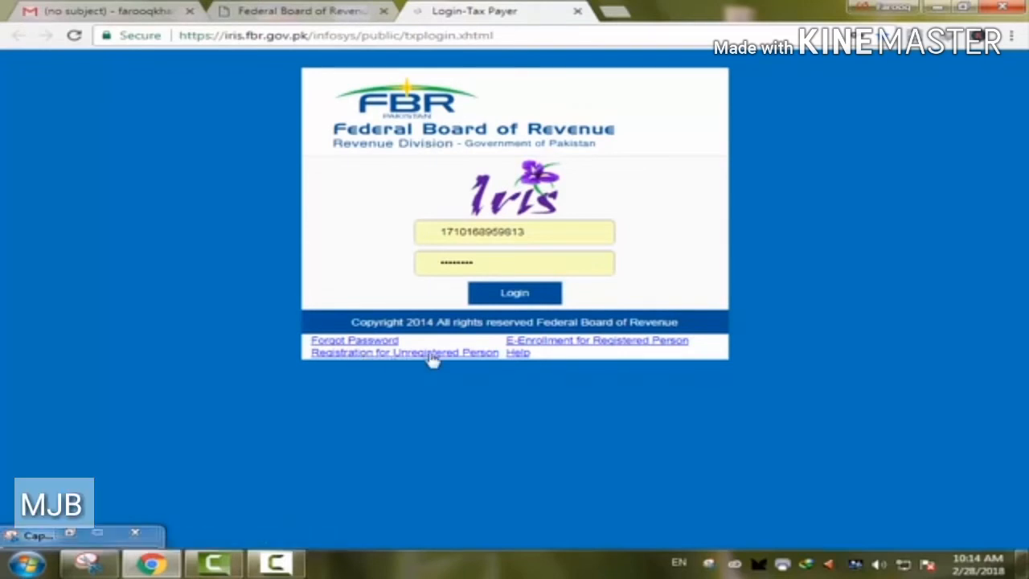
{"action": "left_click", "coordinate": [375, 354]}
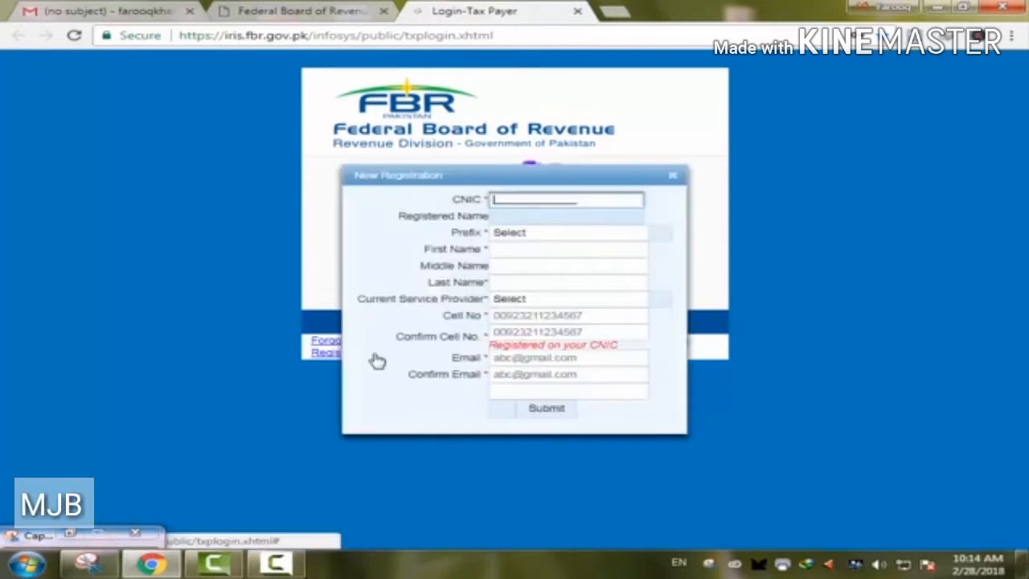
{"action": "left_click_drag", "start_coordinate": [479, 170], "coordinate": [496, 132]}
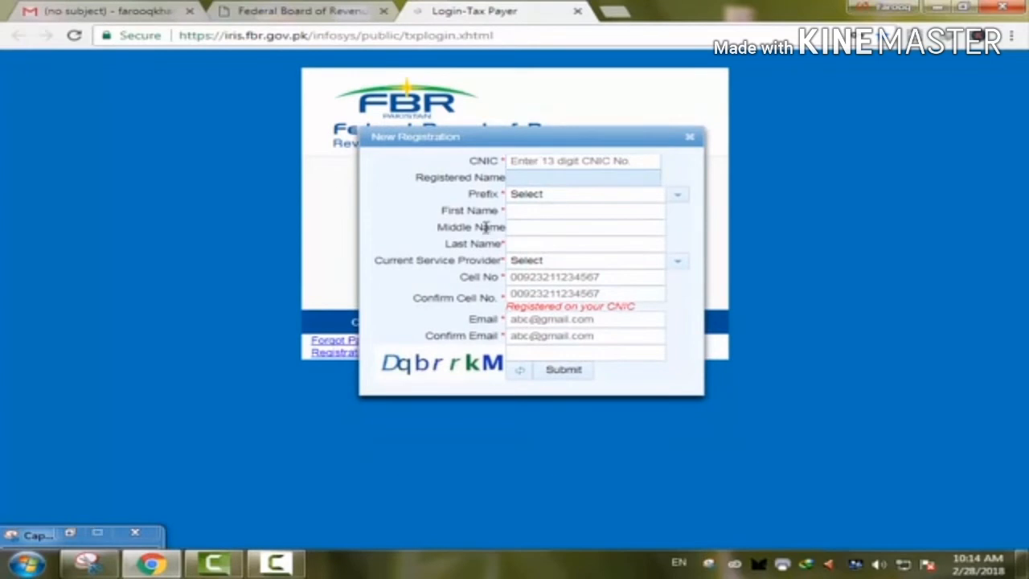
- Point out the CNIC and Registered Name fields and show the Prefix options Mr., Mrs., Ms, Dr
{"action": "left_click", "coordinate": [541, 164]}
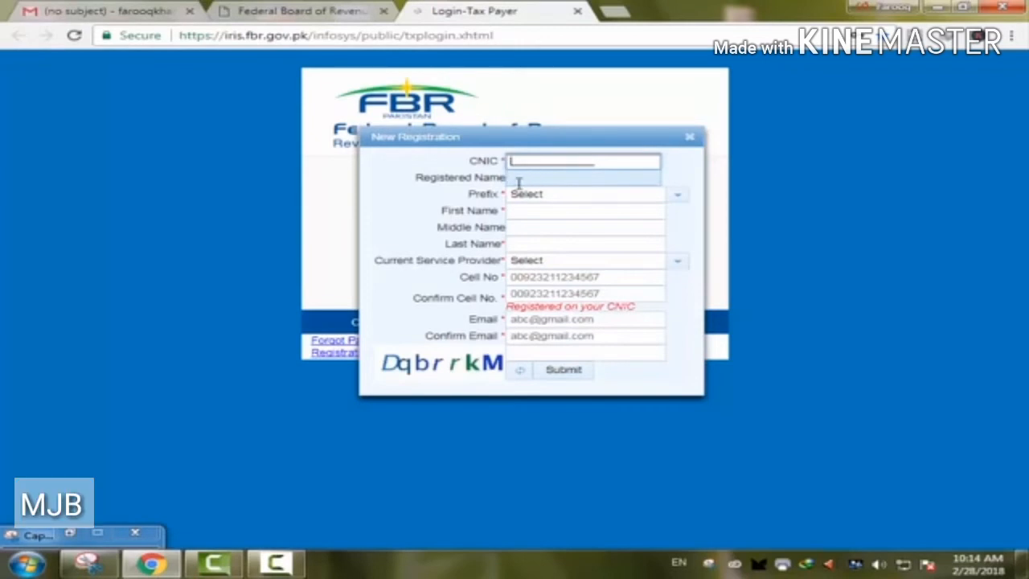
{"action": "left_click", "coordinate": [568, 196]}
{"action": "left_click", "coordinate": [520, 173]}
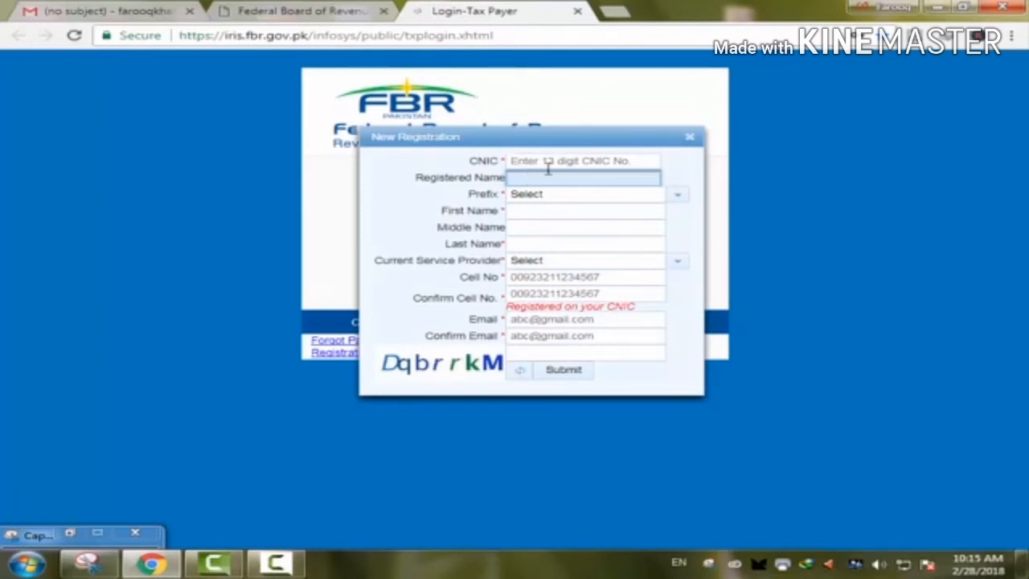
{"action": "left_click", "coordinate": [529, 160]}
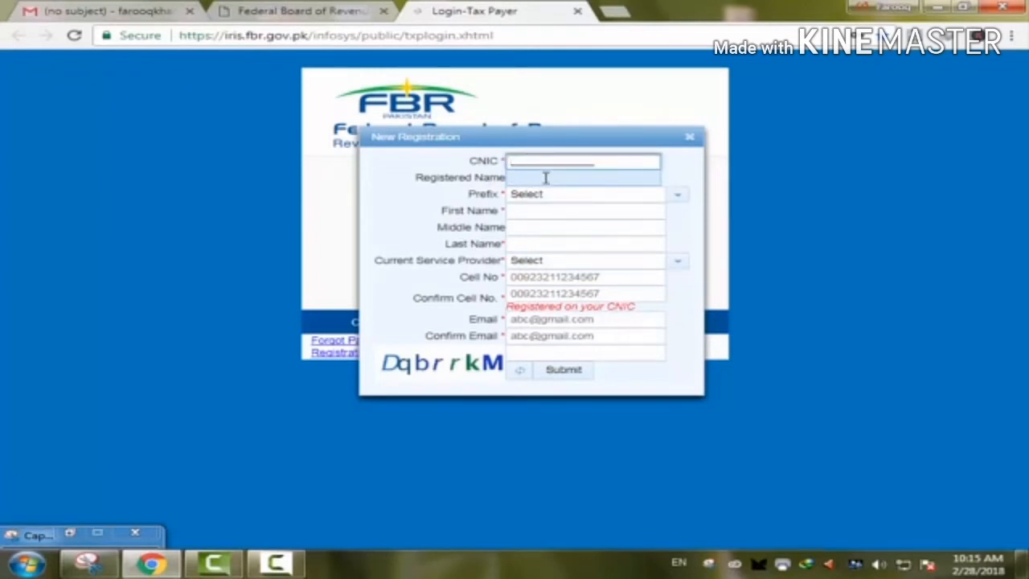
{"action": "left_click", "coordinate": [546, 178]}
{"action": "left_click", "coordinate": [566, 196]}
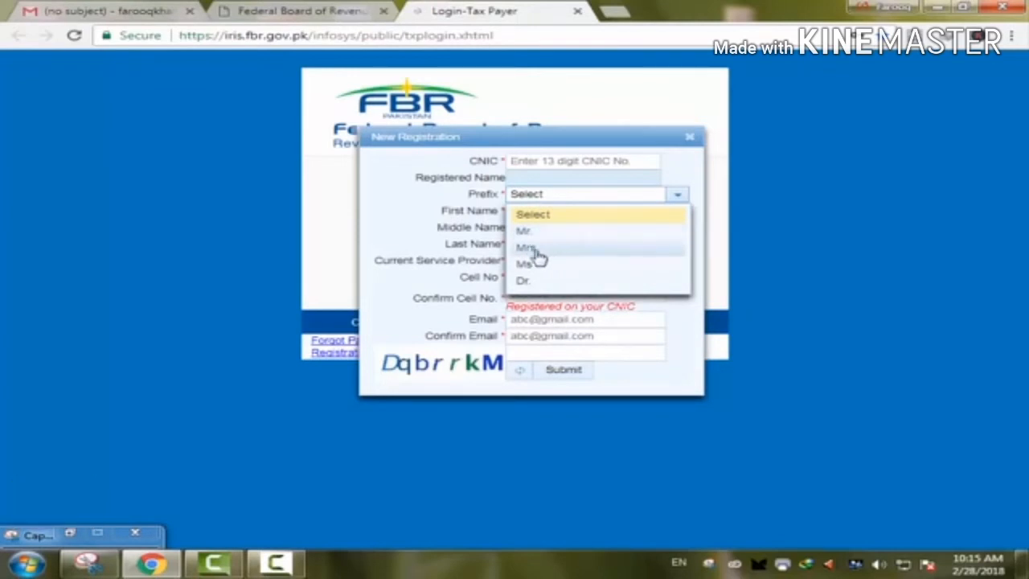
{"action": "left_click", "coordinate": [501, 212]}
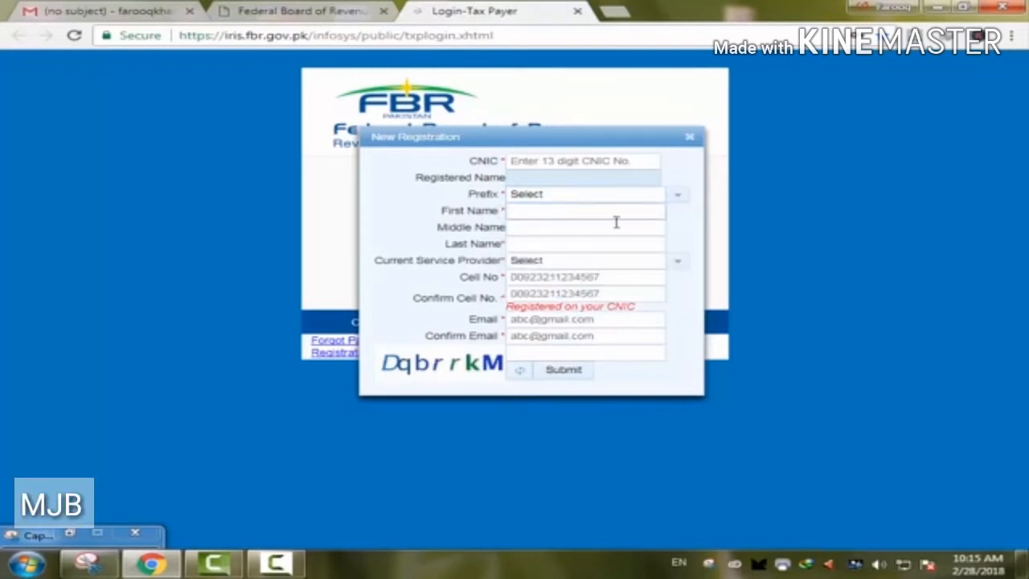
{"action": "left_click", "coordinate": [530, 212]}
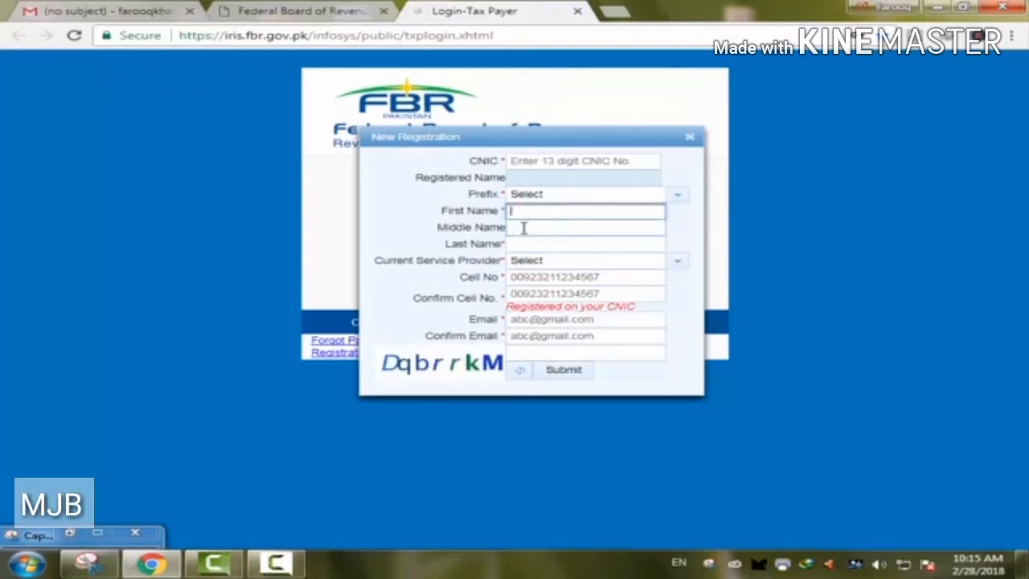
{"action": "left_click", "coordinate": [521, 227]}
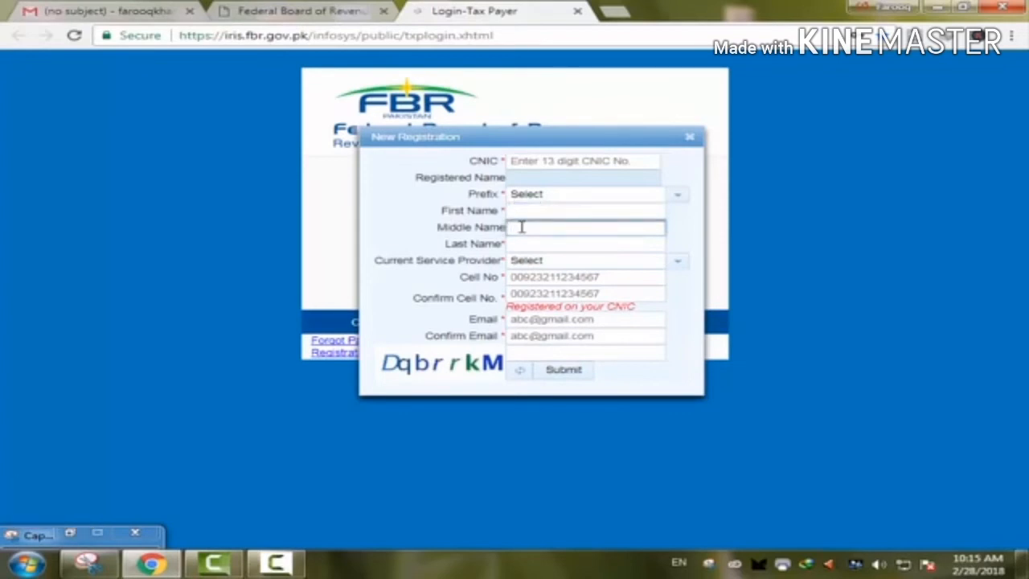
{"action": "left_click", "coordinate": [518, 244]}
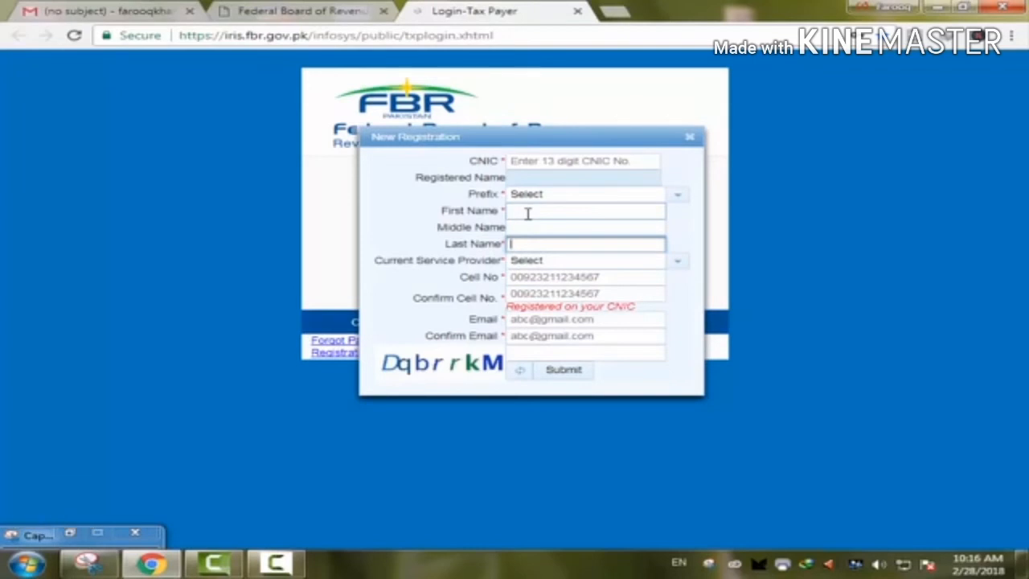
{"action": "left_click", "coordinate": [528, 213]}
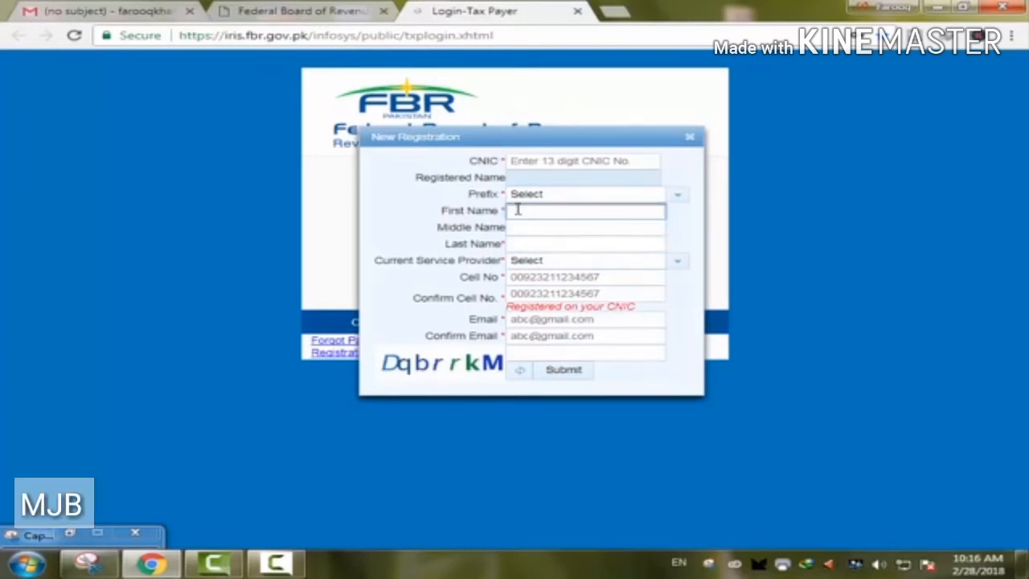
{"action": "left_click", "coordinate": [518, 247]}
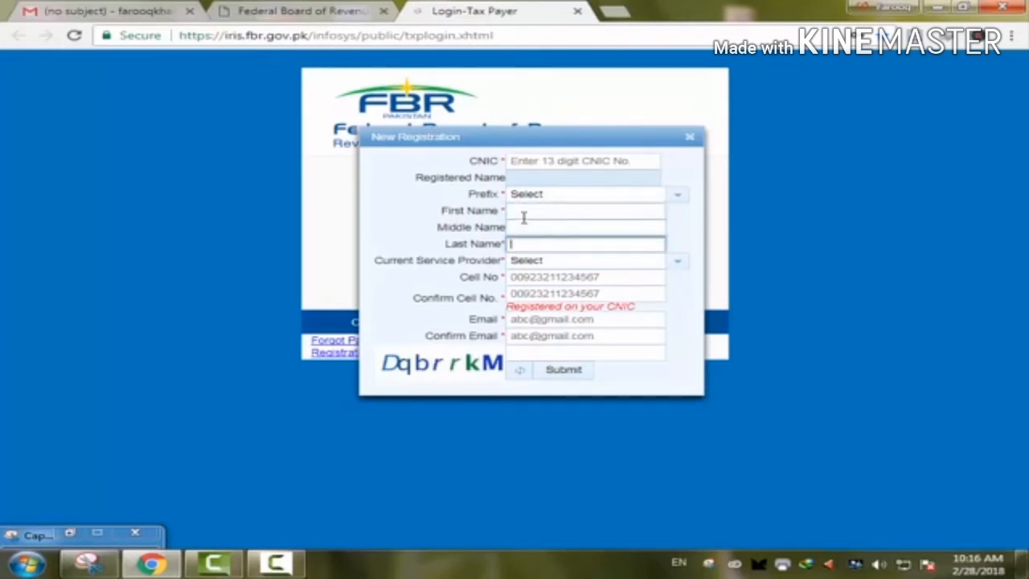
{"action": "left_click", "coordinate": [512, 228]}
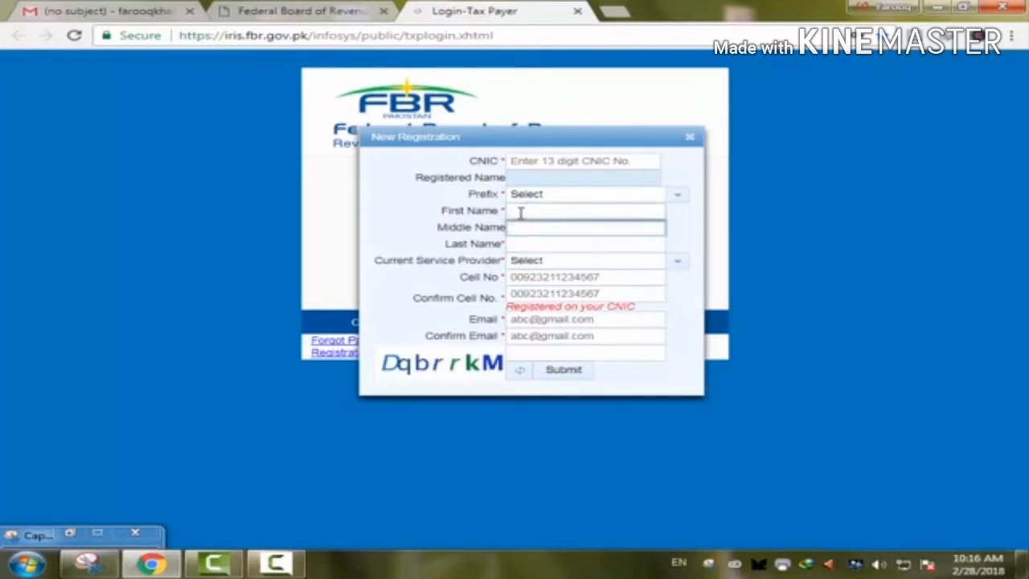
{"action": "left_click", "coordinate": [520, 211]}
{"action": "left_click", "coordinate": [522, 243]}
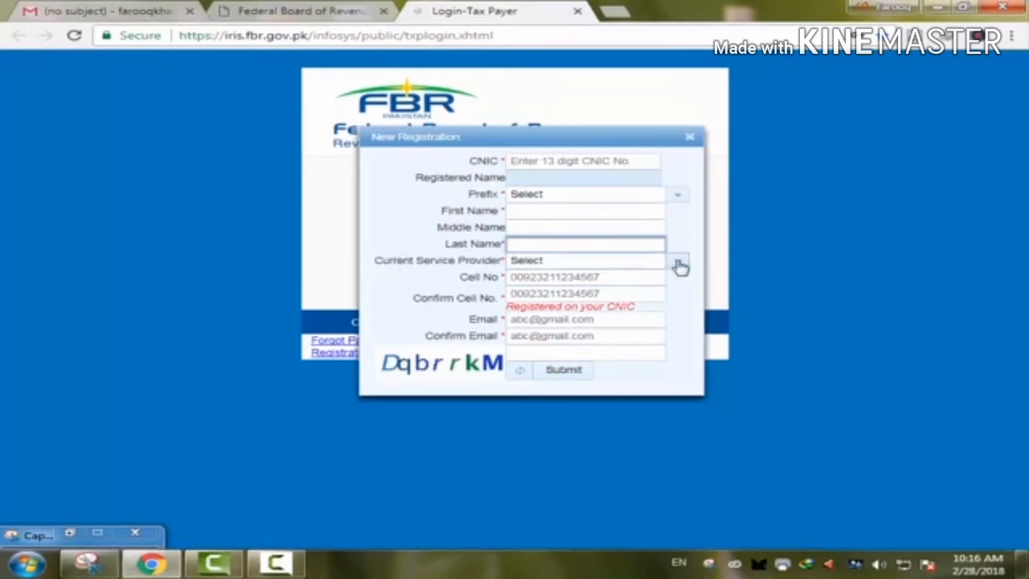
{"action": "left_click", "coordinate": [616, 264]}
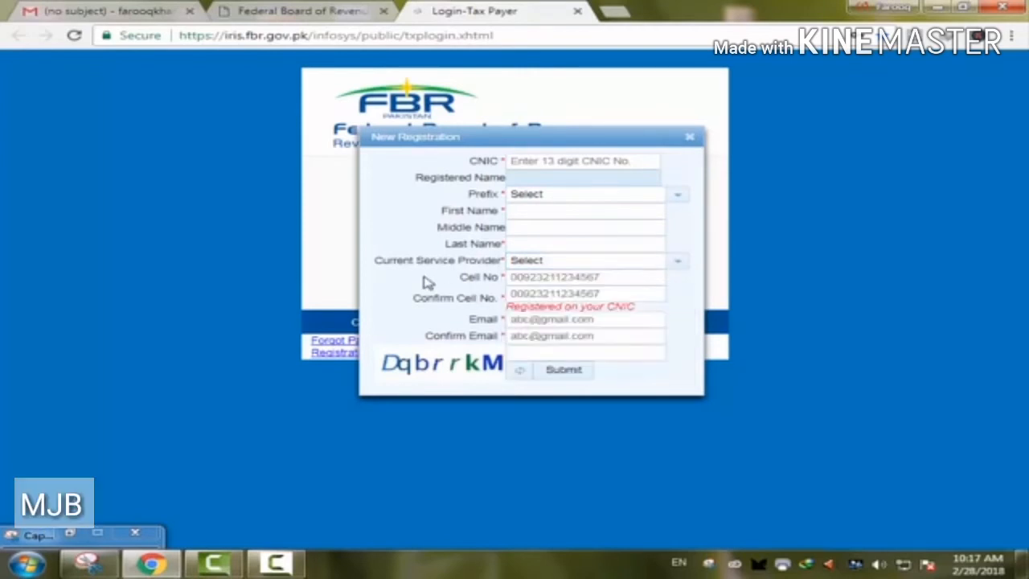
{"action": "left_click", "coordinate": [541, 297]}
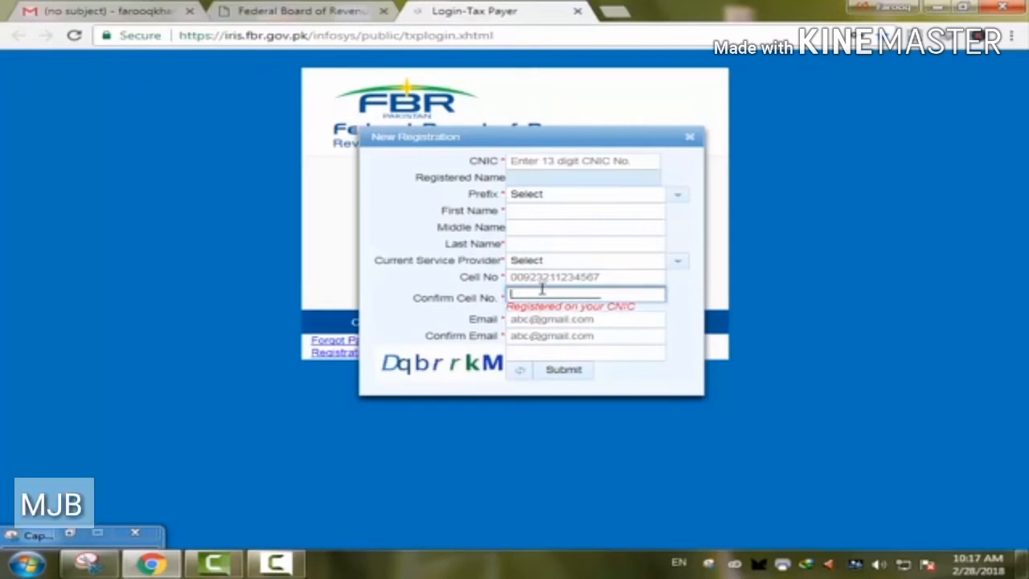
{"action": "left_click", "coordinate": [624, 317]}
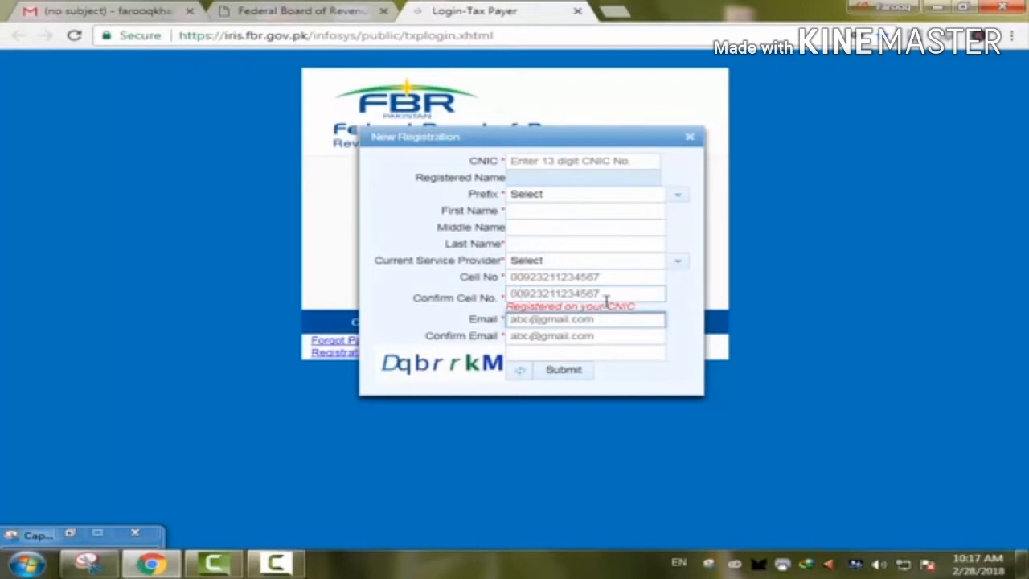
{"action": "left_click", "coordinate": [541, 294]}
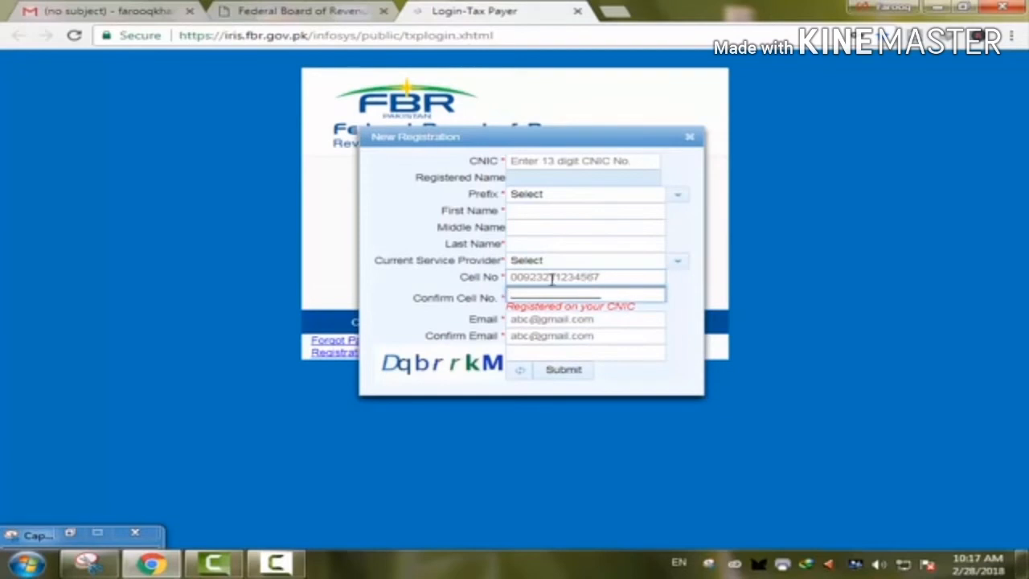
{"action": "left_click", "coordinate": [565, 318]}
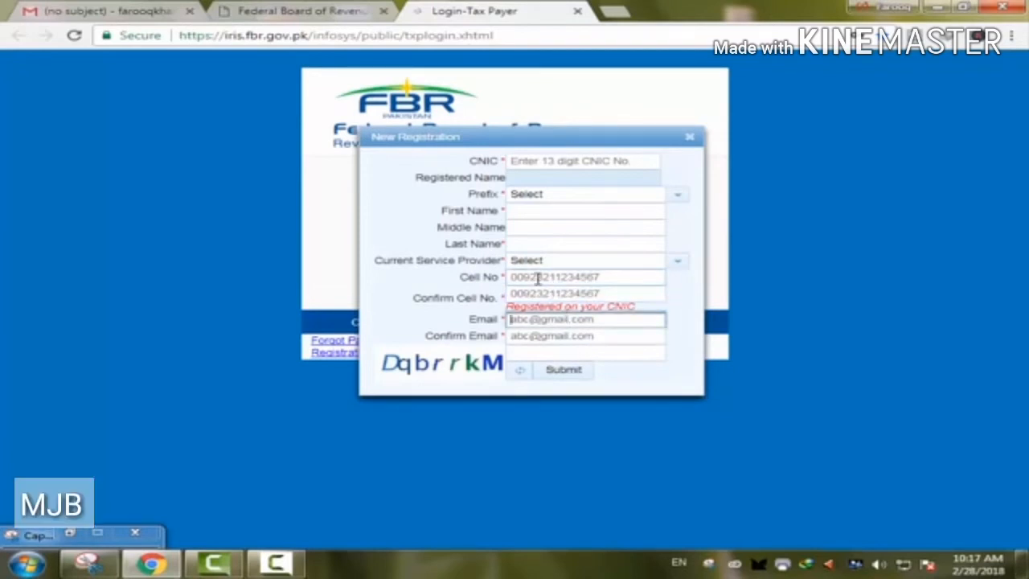
{"action": "left_click", "coordinate": [536, 296]}
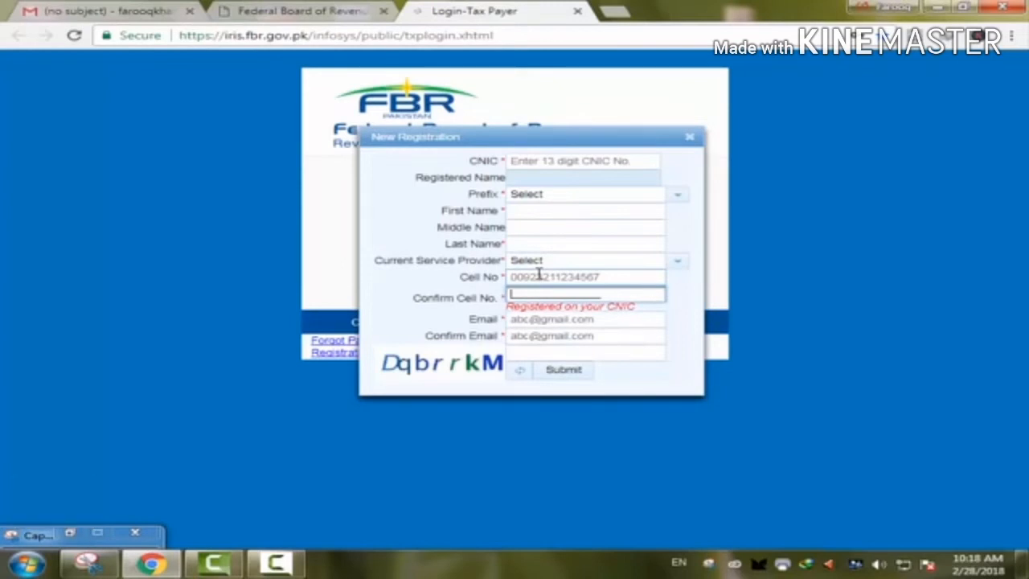
{"action": "left_click", "coordinate": [534, 321]}
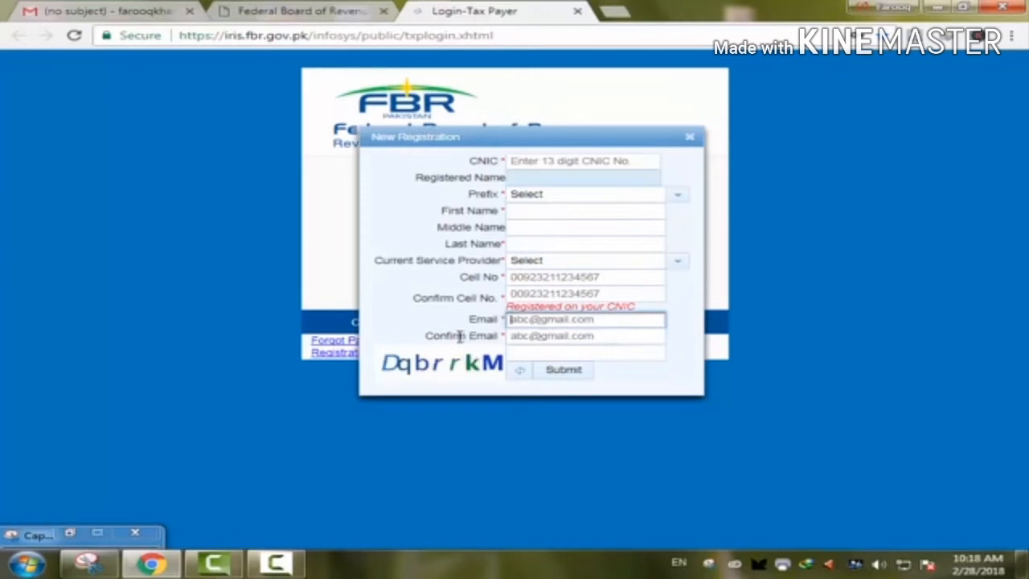
- Walk through the cell number, email and captcha entries, then view the Gmail verification code email
{"action": "left_click", "coordinate": [521, 336]}
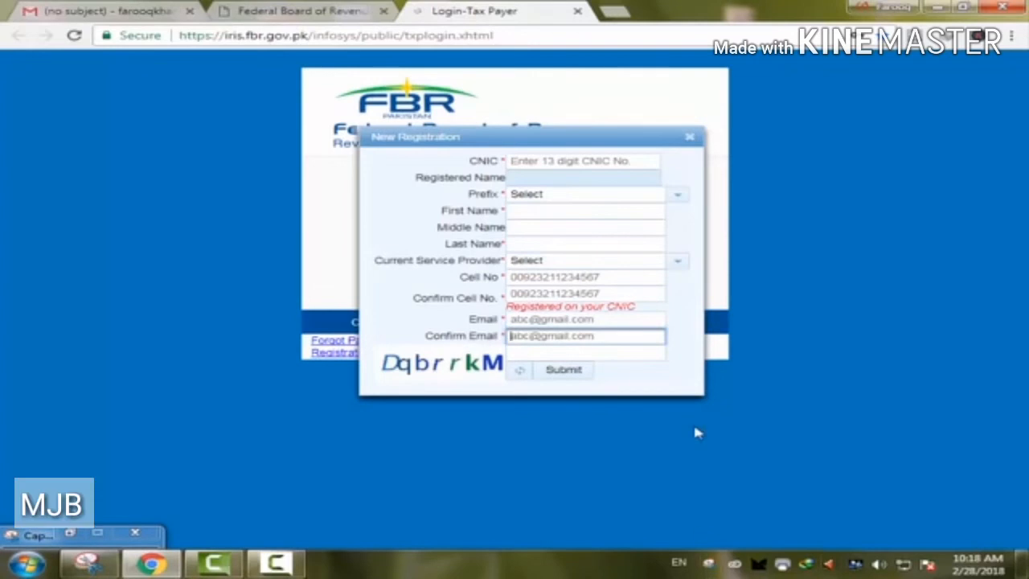
{"action": "left_click", "coordinate": [533, 279]}
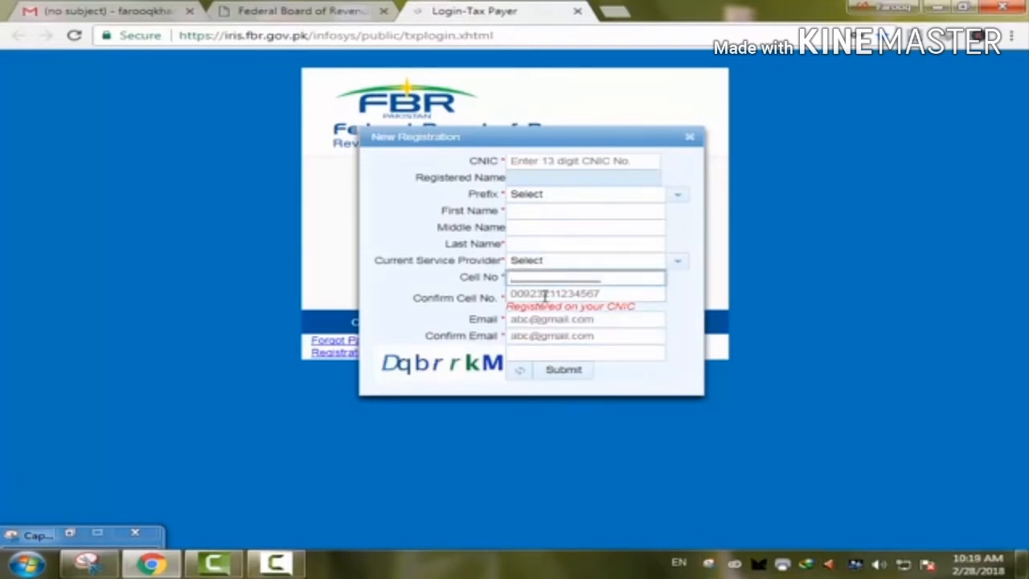
{"action": "left_click", "coordinate": [545, 298]}
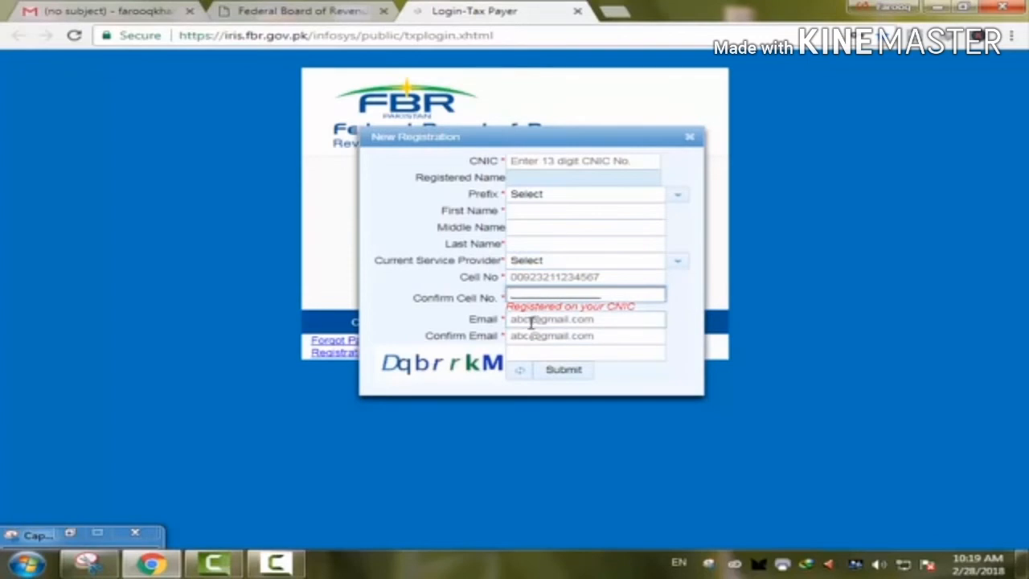
{"action": "left_click", "coordinate": [531, 322]}
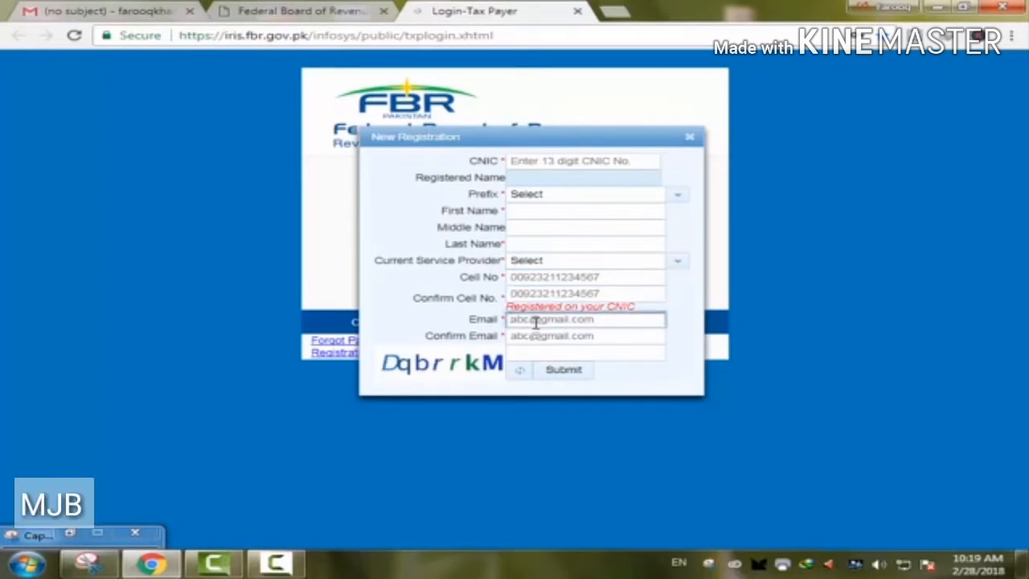
{"action": "left_click", "coordinate": [537, 339]}
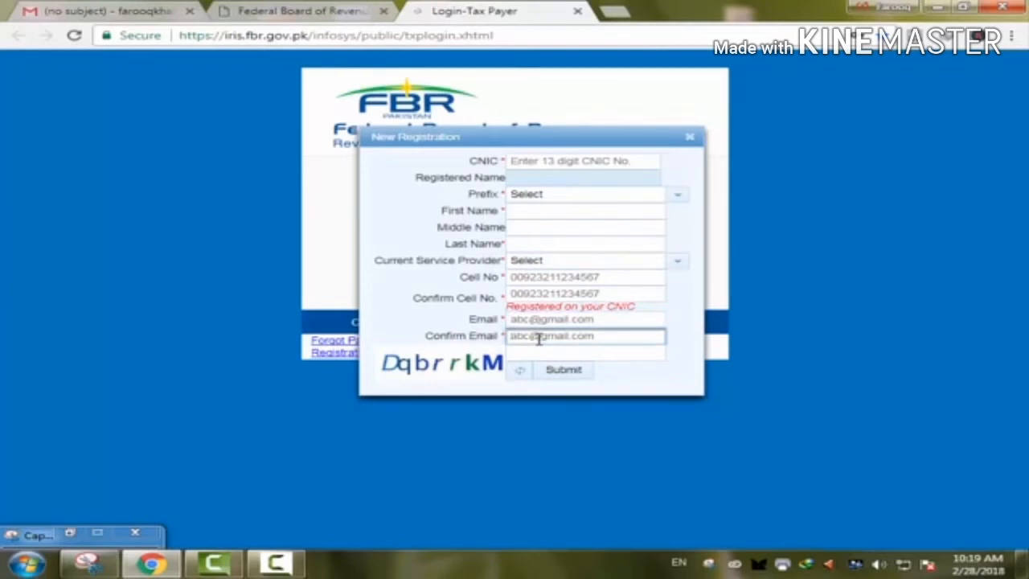
{"action": "left_click", "coordinate": [535, 353]}
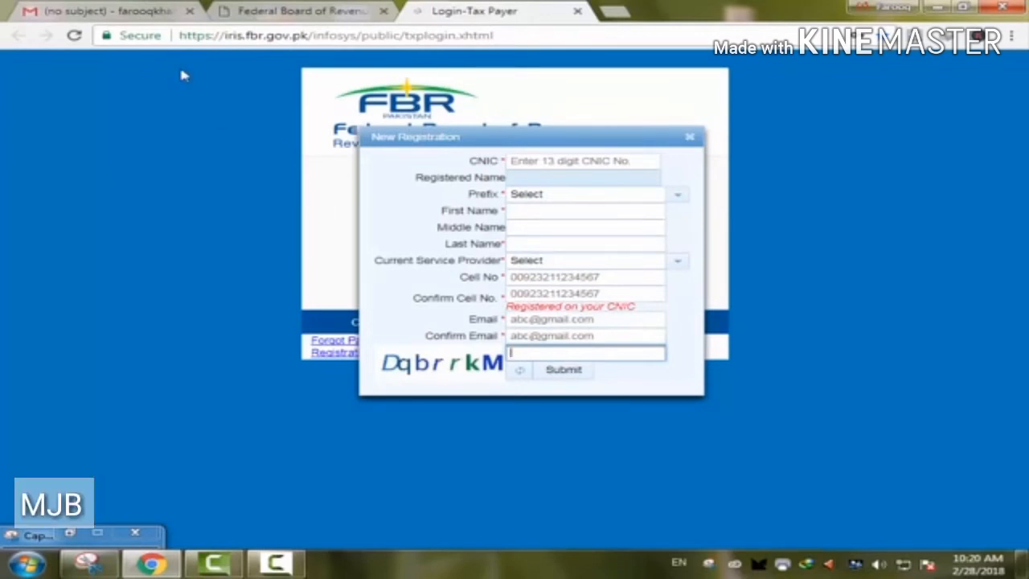
{"action": "left_click", "coordinate": [103, 12]}
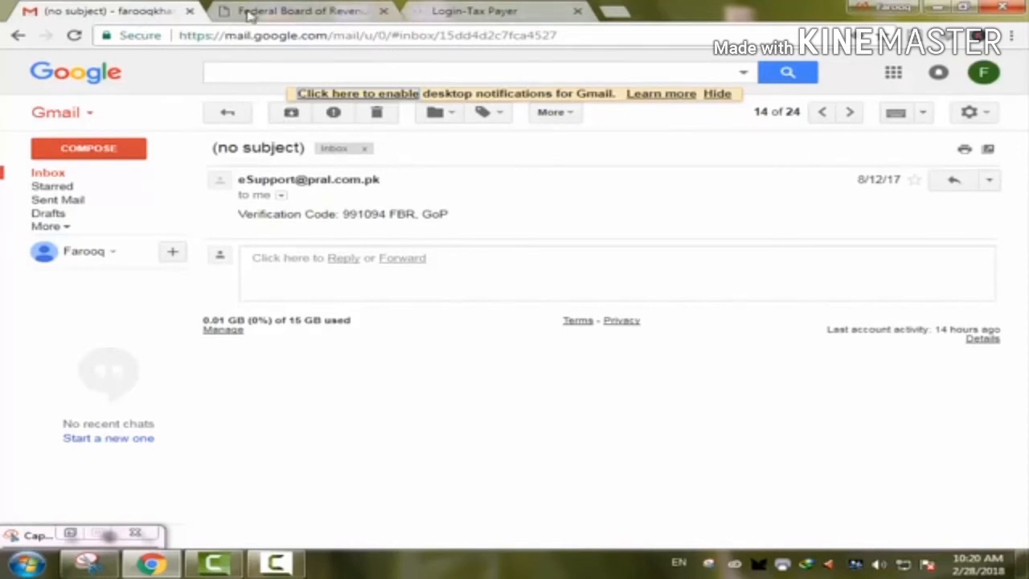
- Return from the Gmail verification code to the FBR New Registration form
{"action": "left_click", "coordinate": [474, 13]}
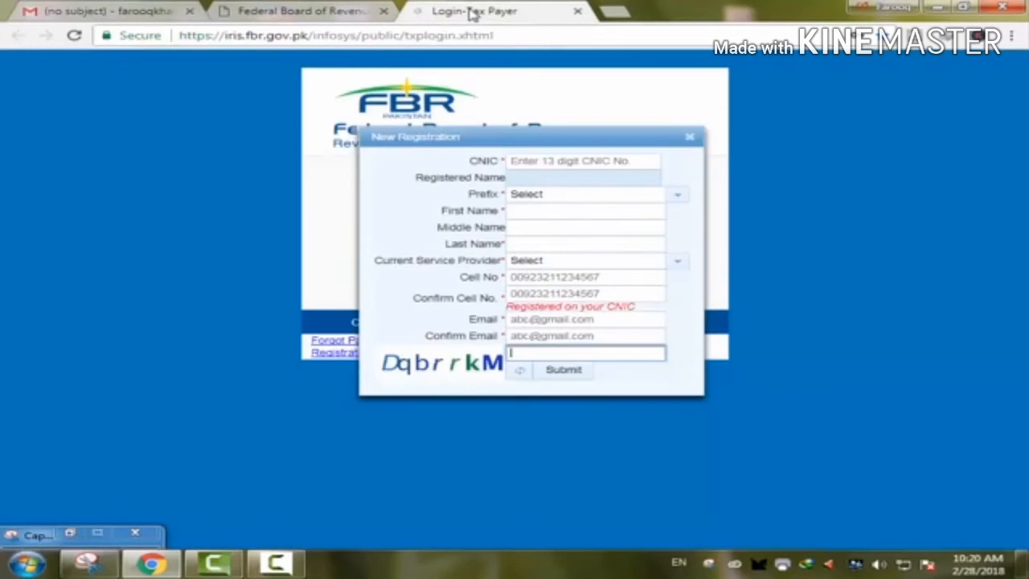
- Place the cursor in the captcha box, then view the eSupport email with the password and PIN
{"action": "left_click", "coordinate": [533, 347]}
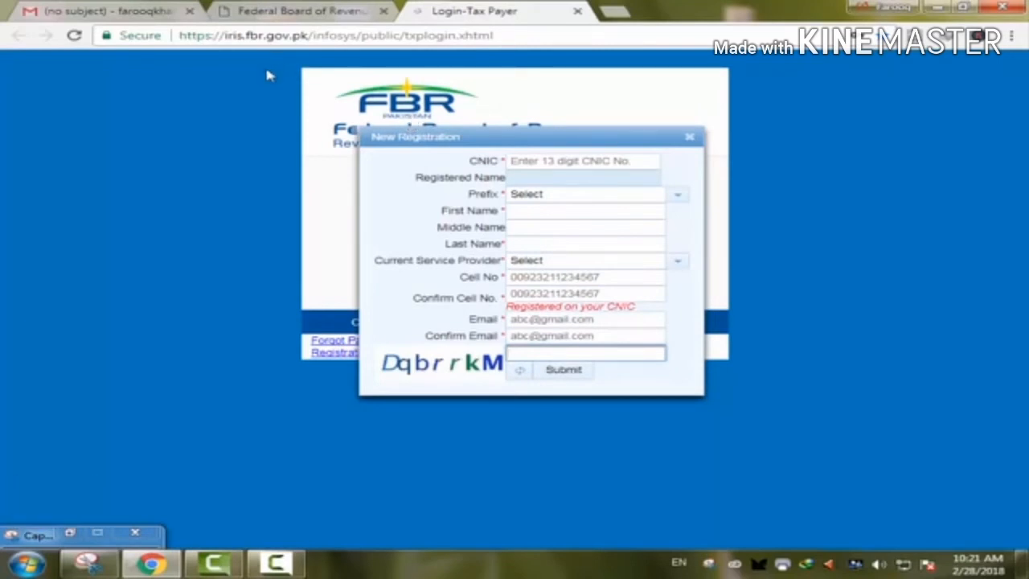
{"action": "left_click", "coordinate": [121, 11]}
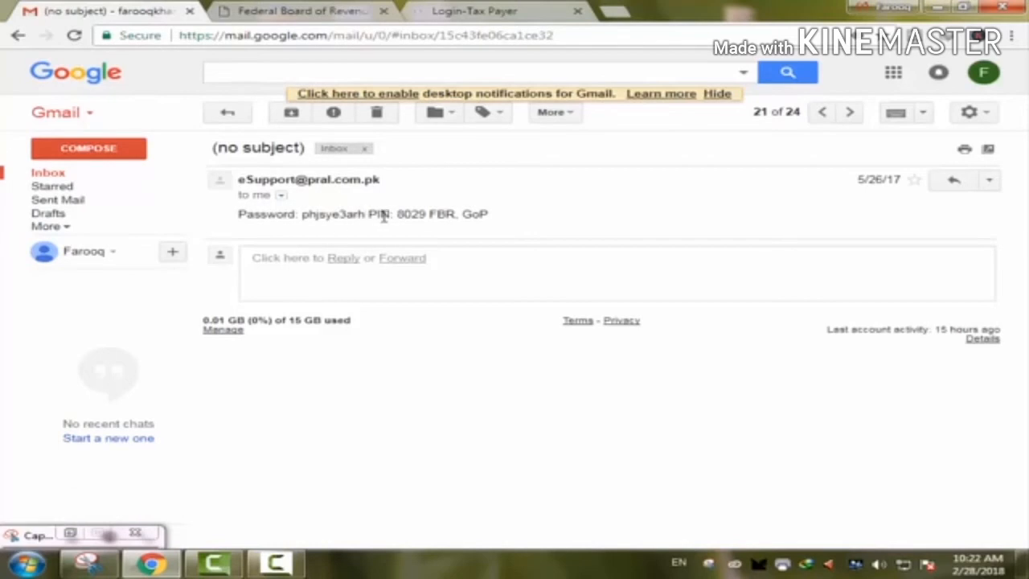
- Go back from the password email to the FBR Iris Login-Tax Payer tab
{"action": "left_click", "coordinate": [465, 10]}
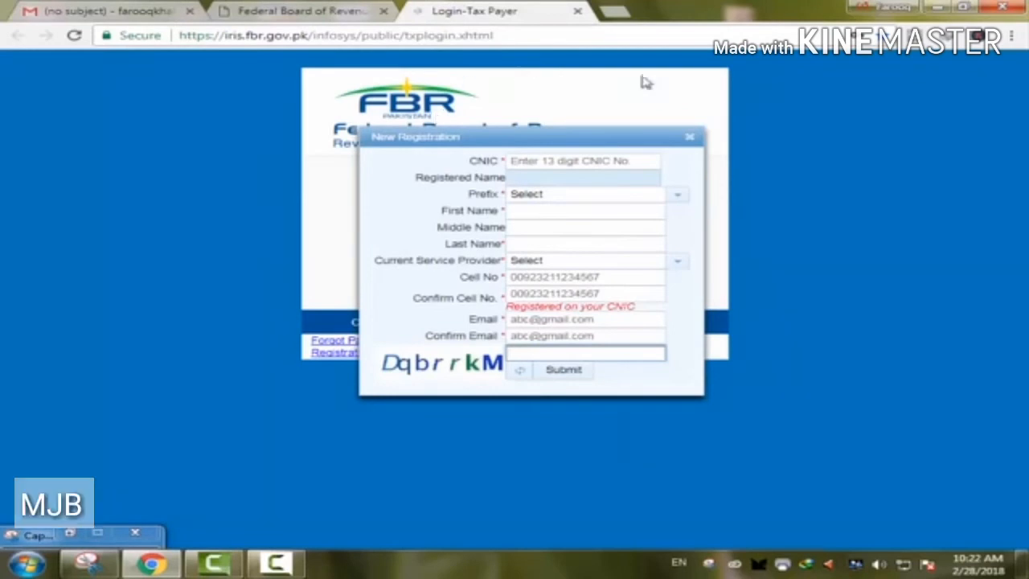
- Close the New Registration form and reopen the Iris login page from fbr.gov.pk
{"action": "left_click", "coordinate": [690, 137]}
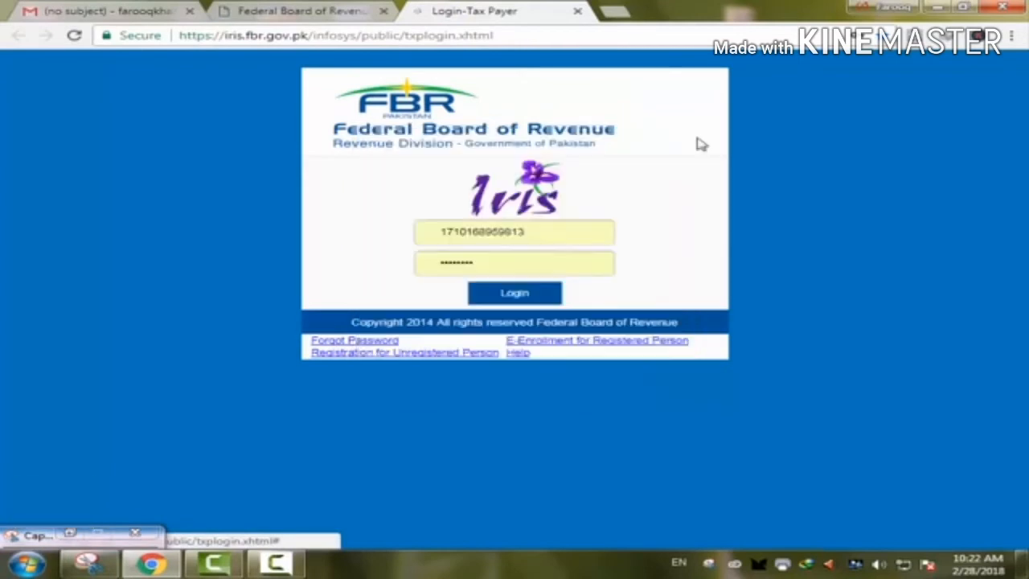
{"action": "left_click", "coordinate": [577, 12]}
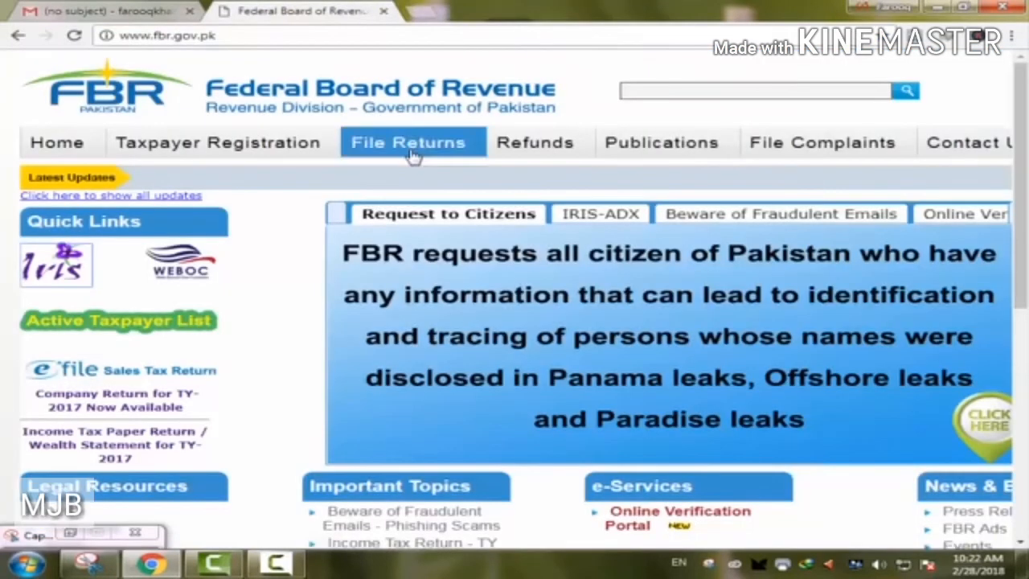
{"action": "left_click", "coordinate": [78, 265]}
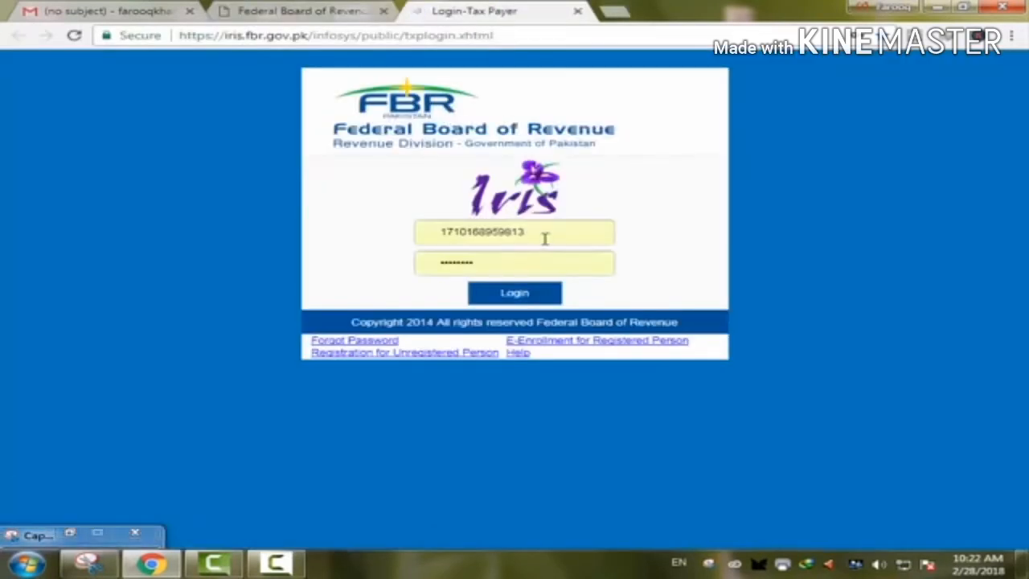
- Sign in with the taxpayer's registration number and the emailed password
{"action": "left_click", "coordinate": [543, 234]}
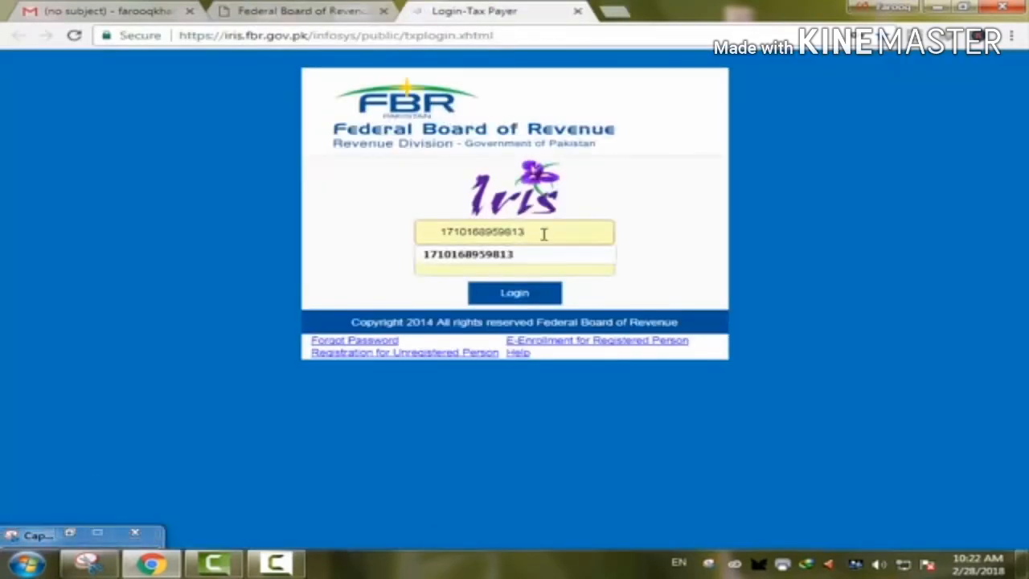
{"action": "key", "text": "BackSpace"}
{"action": "key", "text": "BackSpace"}
{"action": "key", "text": "BackSpace"}
{"action": "key", "text": "BackSpace"}
{"action": "key", "text": "BackSpace"}
{"action": "key", "text": "BackSpace"}
{"action": "key", "text": "BackSpace"}
{"action": "key", "text": "BackSpace"}
{"action": "key", "text": "BackSpace"}
{"action": "key", "text": "BackSpace"}
{"action": "key", "text": "BackSpace"}
{"action": "key", "text": "BackSpace"}
{"action": "key", "text": "BackSpace"}
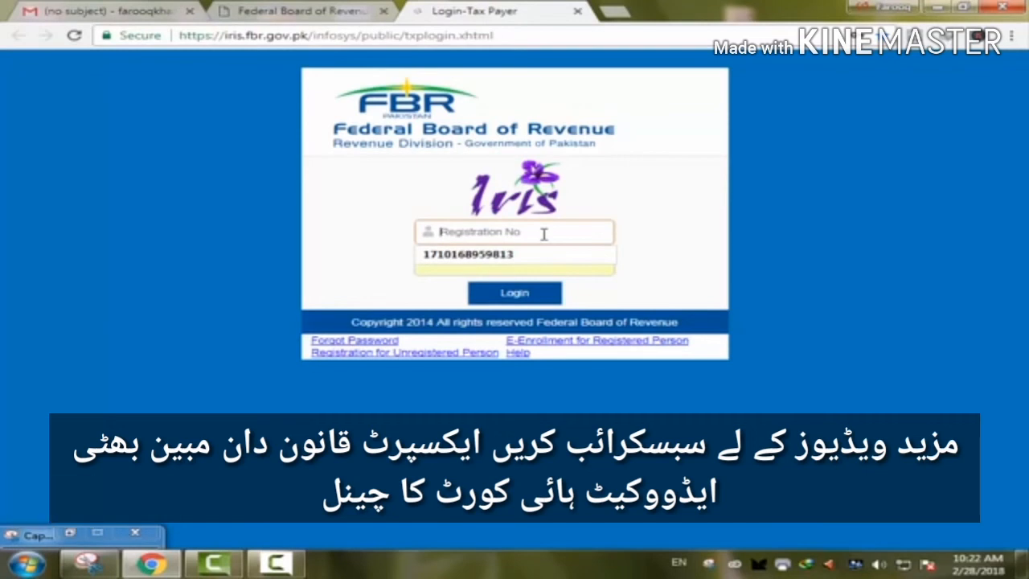
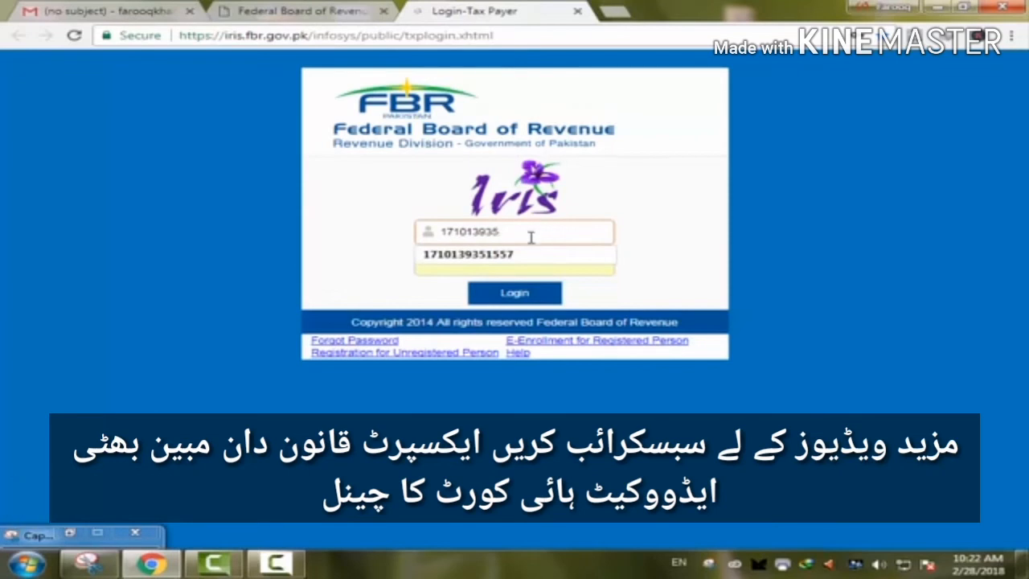
{"action": "left_click", "coordinate": [494, 258]}
{"action": "left_click", "coordinate": [483, 269]}
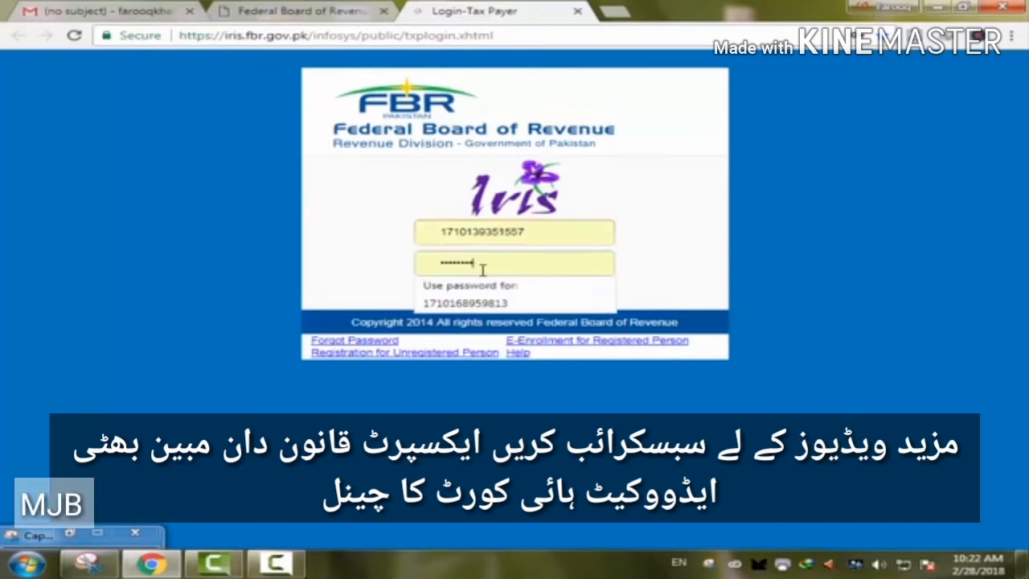
{"action": "key", "text": "BackSpace"}
{"action": "key", "text": "BackSpace"}
{"action": "key", "text": "BackSpace"}
{"action": "key", "text": "BackSpace"}
{"action": "key", "text": "BackSpace"}
{"action": "key", "text": "BackSpace"}
{"action": "key", "text": "BackSpace"}
{"action": "key", "text": "BackSpace"}
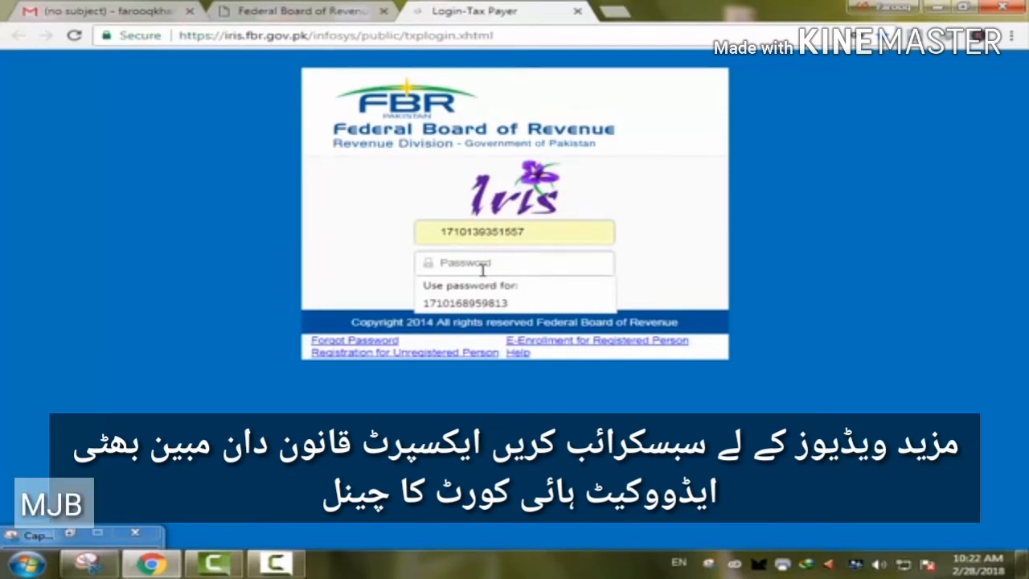
{"action": "type", "text": "**********"}
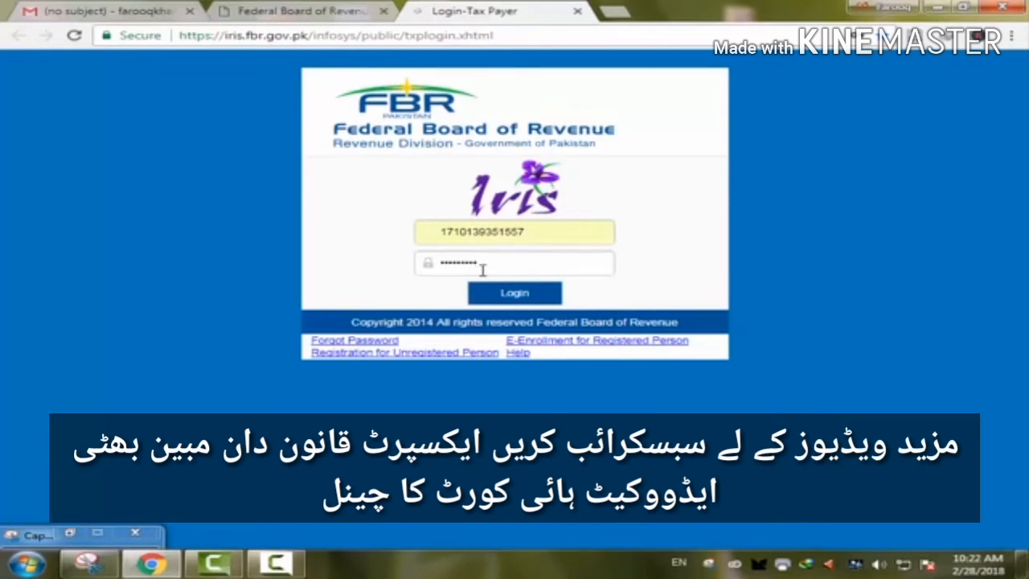
{"action": "type", "text": "*"}
{"action": "key", "text": "Return"}
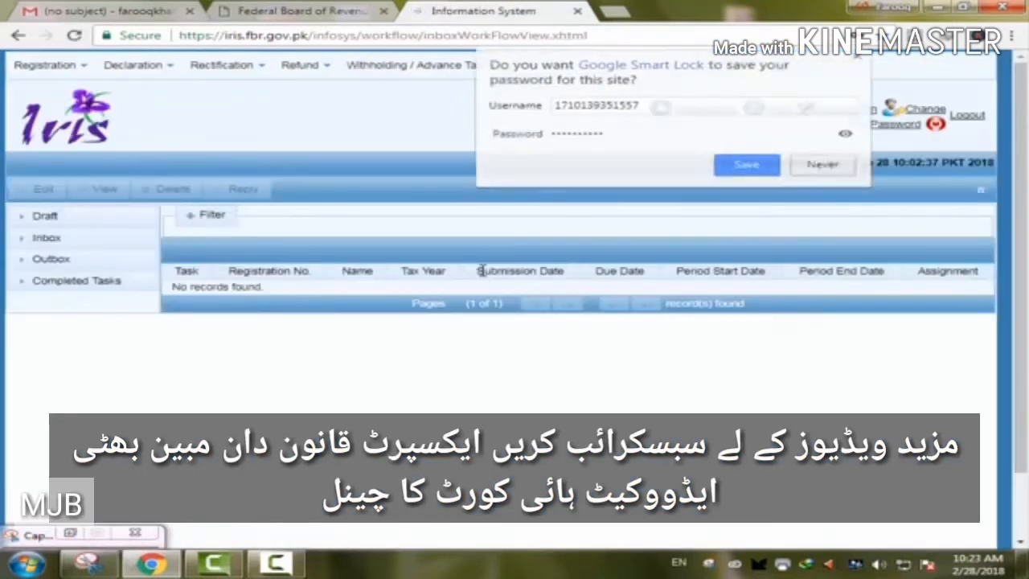
- Dismiss the save-password prompt and select the 181 Income Tax task on page 2 of Completed Tasks
{"action": "left_click", "coordinate": [860, 58]}
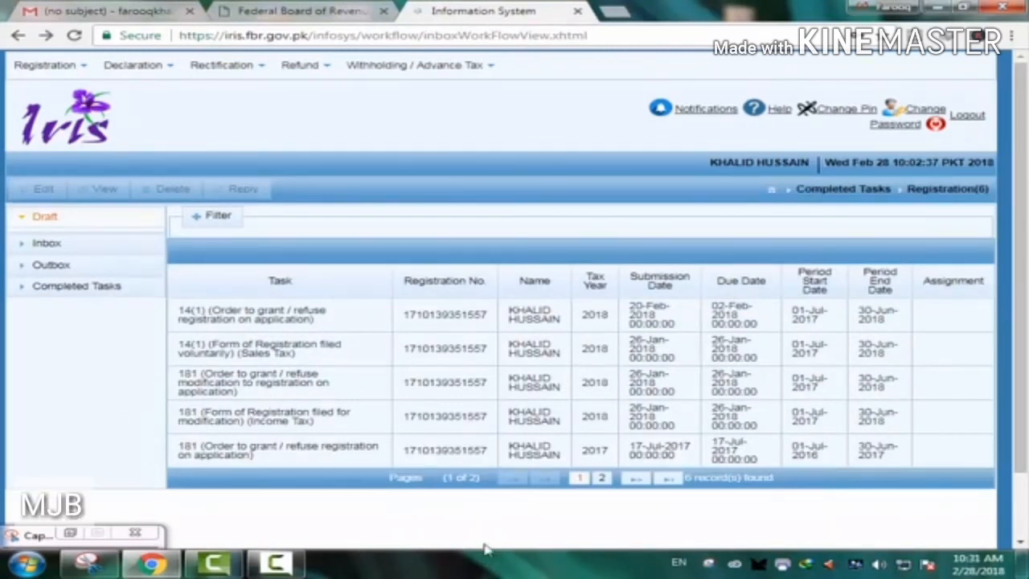
{"action": "left_click", "coordinate": [66, 221]}
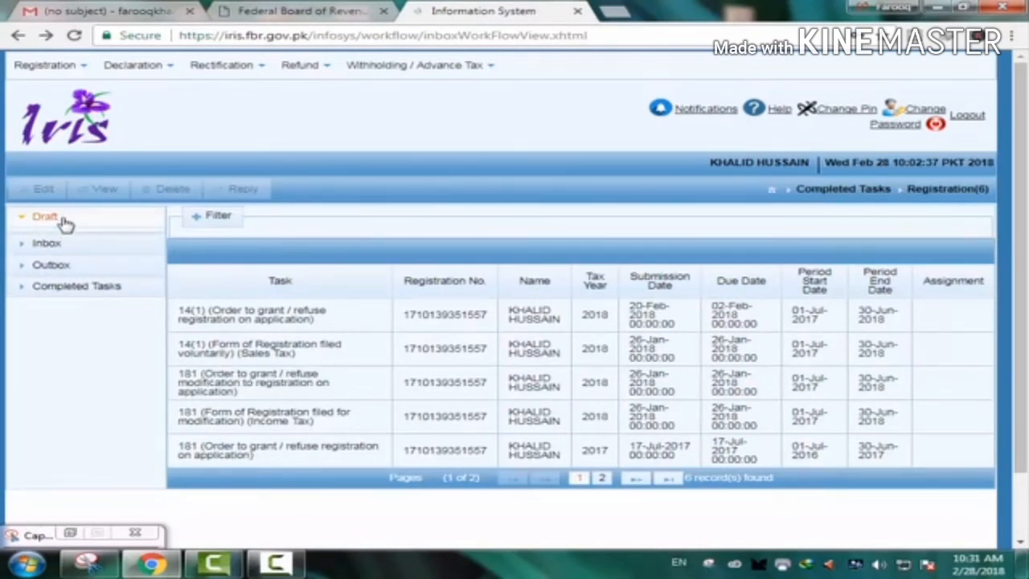
{"action": "left_click", "coordinate": [106, 286]}
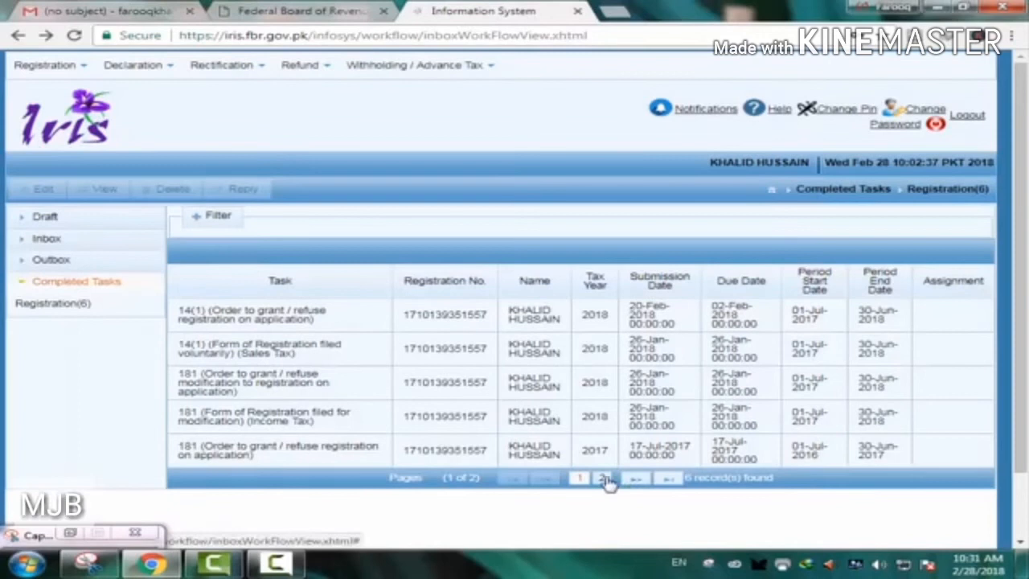
{"action": "left_click", "coordinate": [604, 478]}
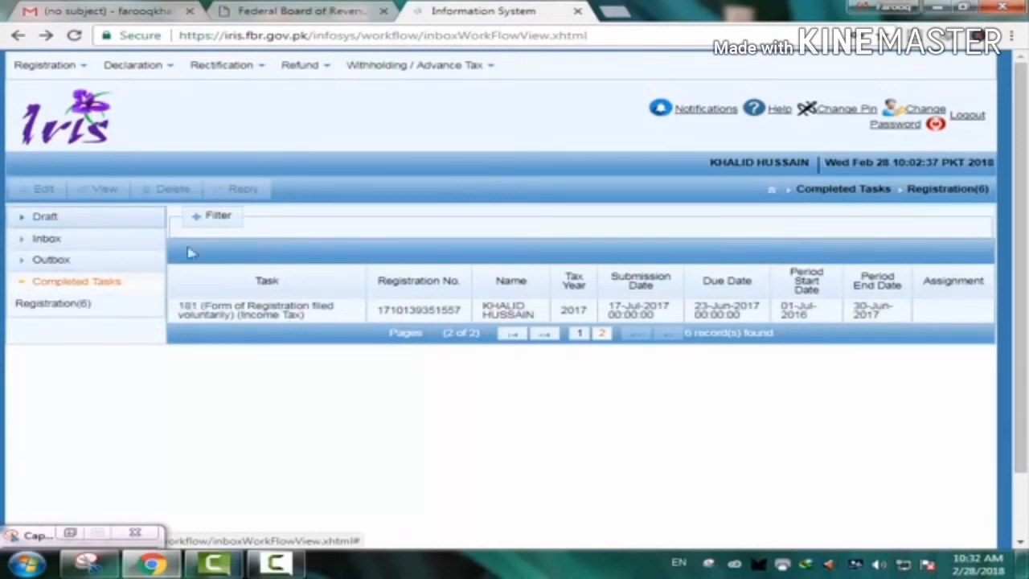
{"action": "left_click", "coordinate": [280, 319]}
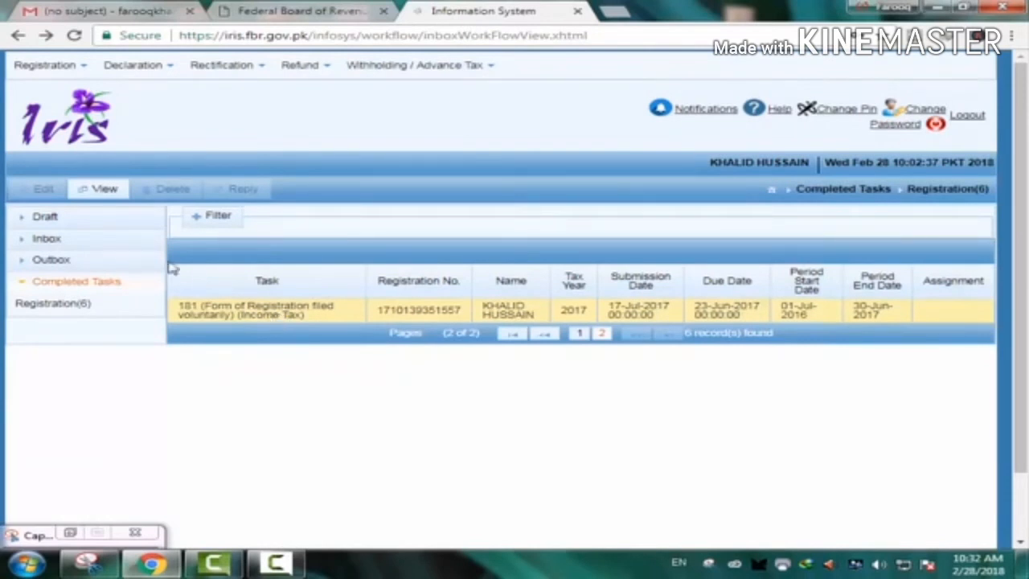
- Open the 181 registration task for modification and list its three registered properties
{"action": "left_click", "coordinate": [42, 191]}
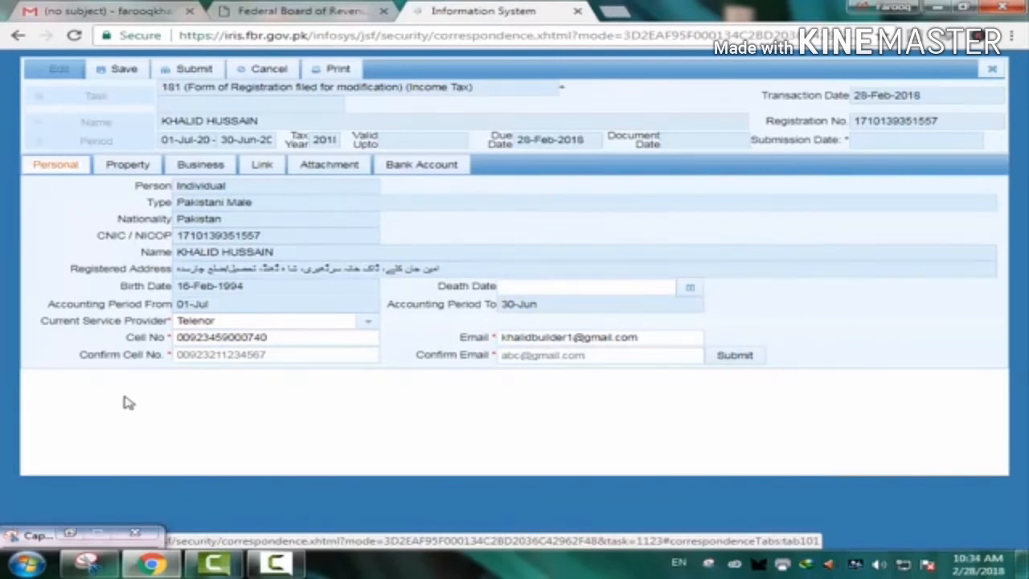
{"action": "left_click", "coordinate": [129, 165]}
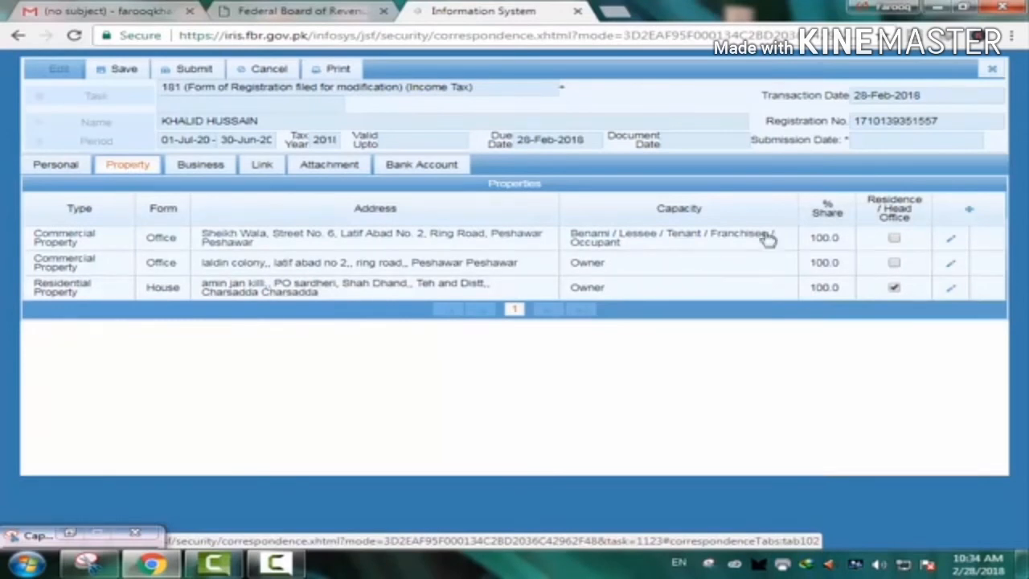
- Add a new property address entry, check the Type options, and move the form to reveal the table
{"action": "left_click", "coordinate": [973, 213]}
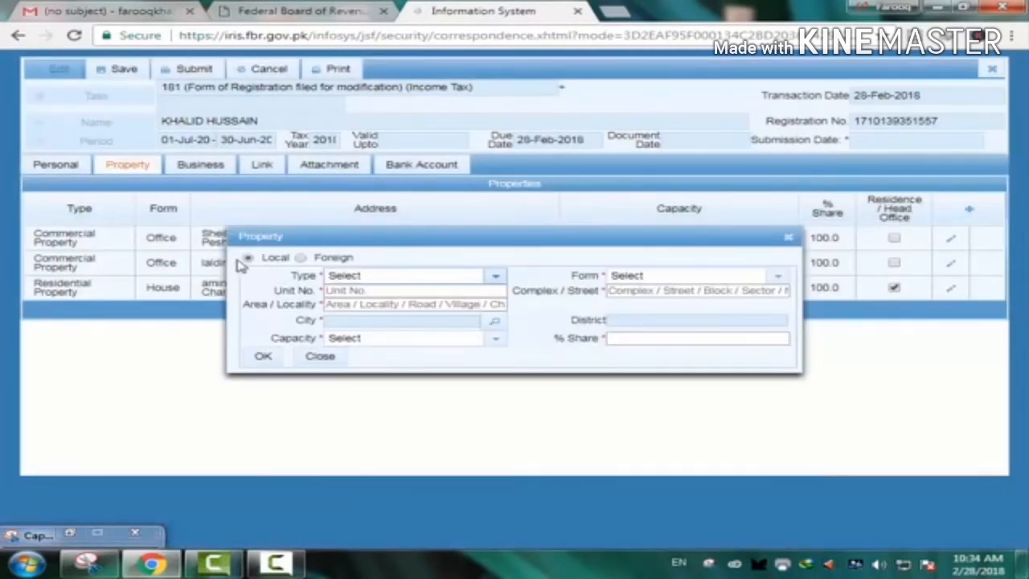
{"action": "left_click", "coordinate": [496, 278]}
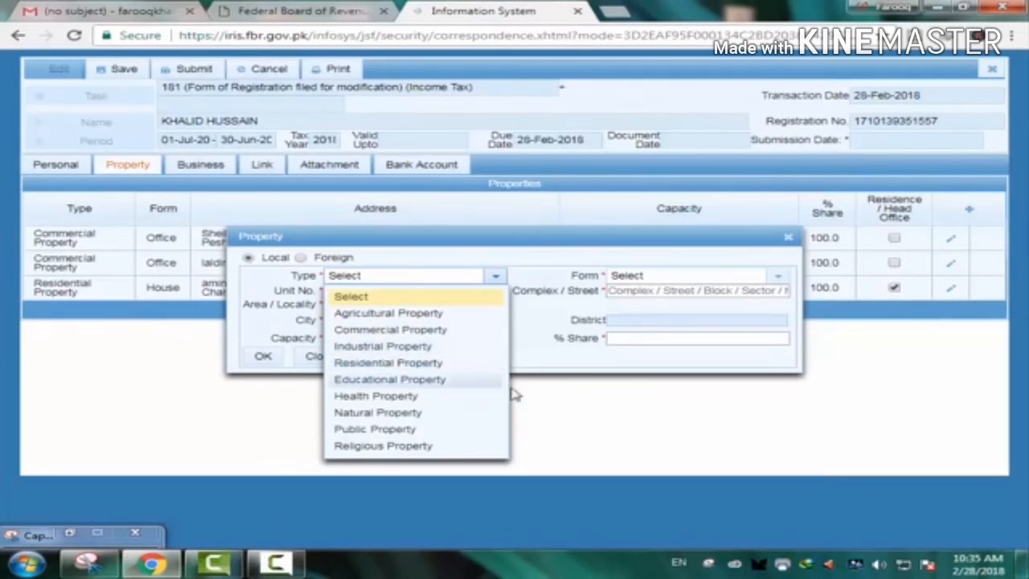
{"action": "left_click", "coordinate": [560, 408]}
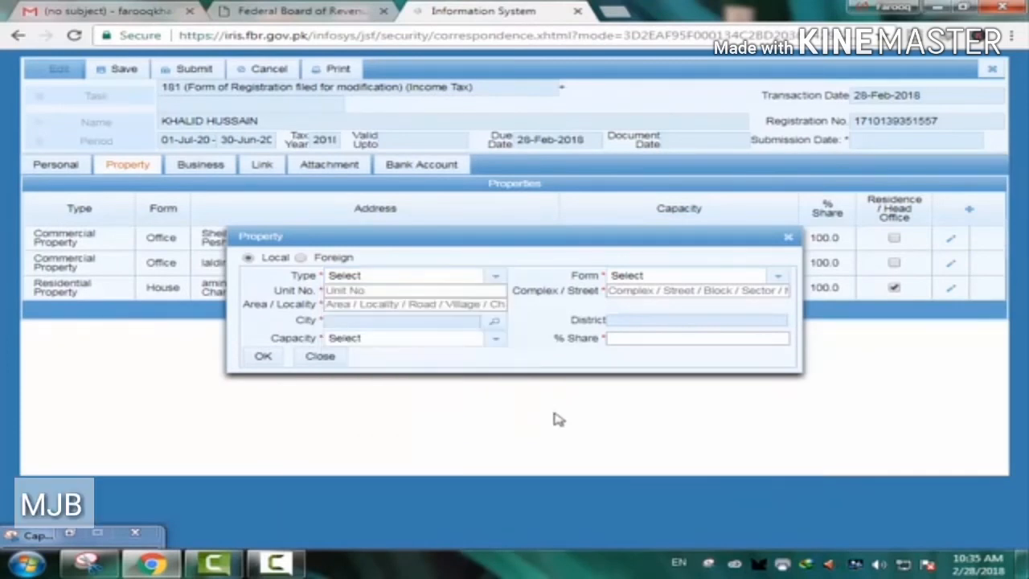
{"action": "left_click", "coordinate": [369, 291]}
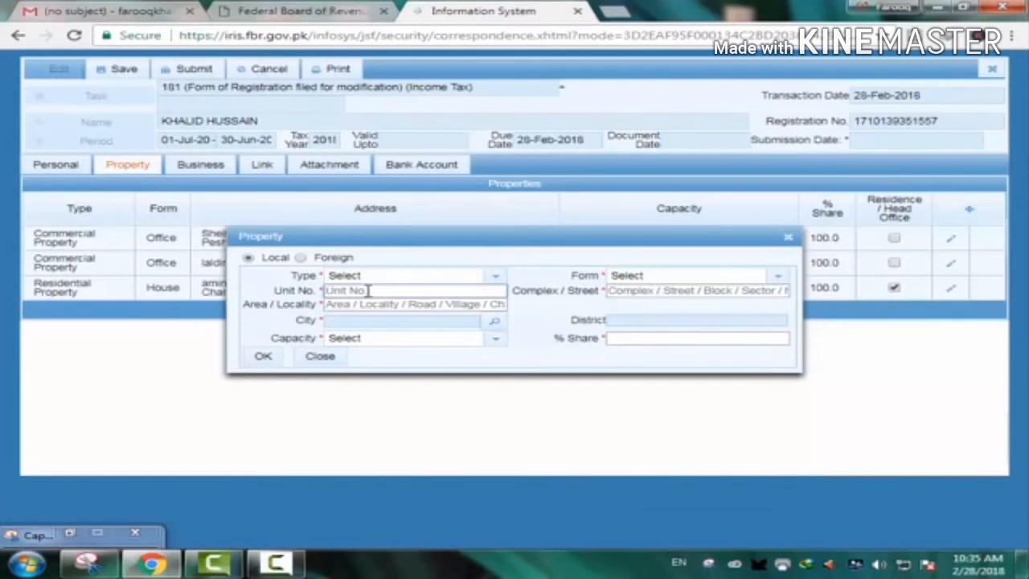
{"action": "left_click", "coordinate": [615, 291]}
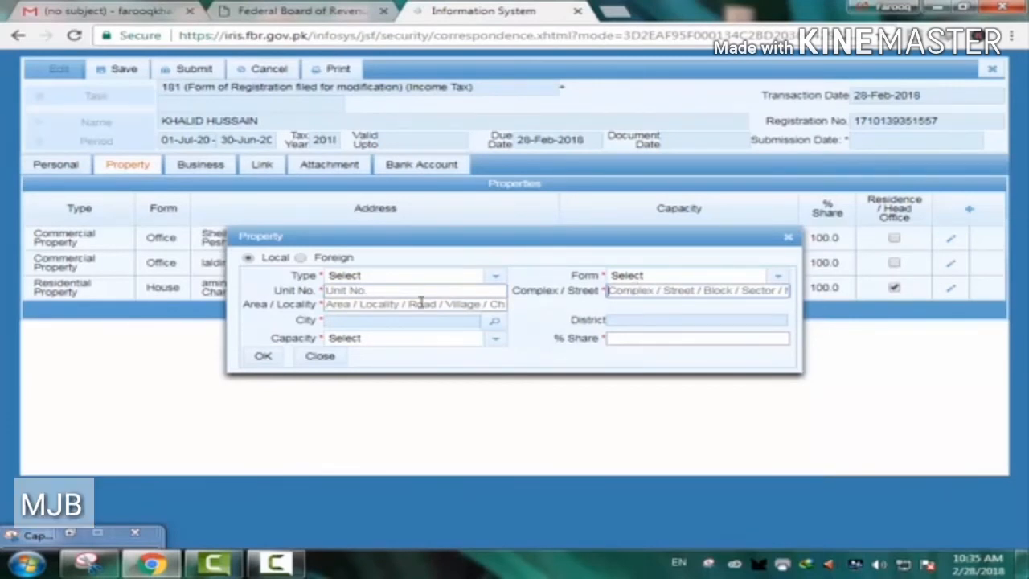
{"action": "left_click", "coordinate": [354, 292]}
{"action": "left_click_drag", "start_coordinate": [431, 239], "coordinate": [575, 334]}
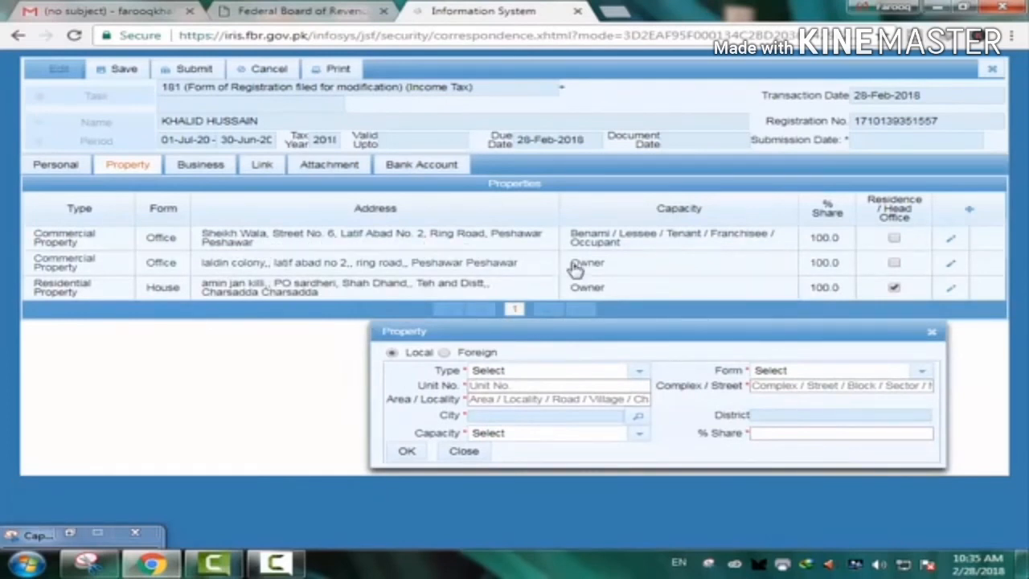
{"action": "left_click_drag", "start_coordinate": [639, 333], "coordinate": [622, 325]}
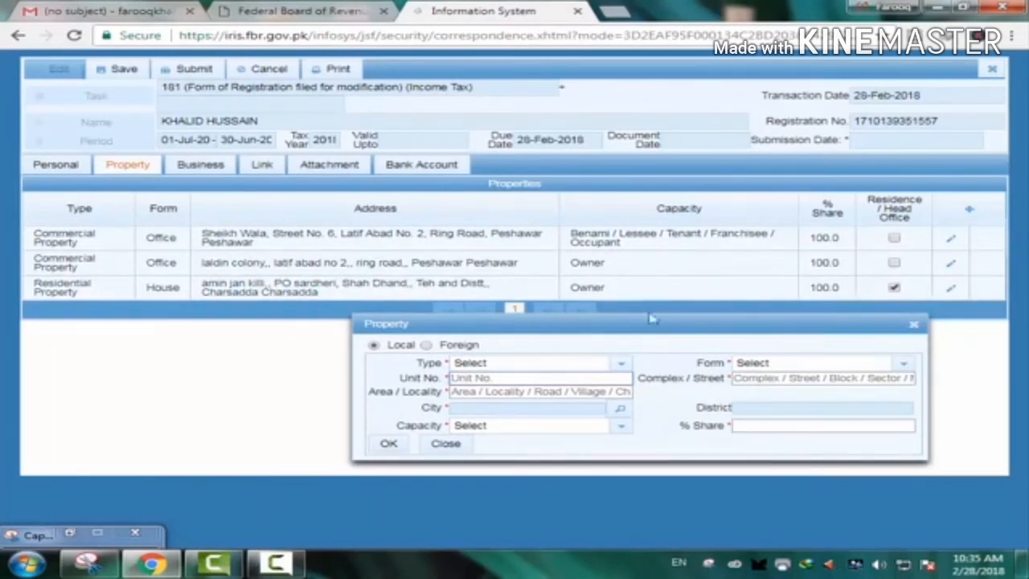
{"action": "left_click", "coordinate": [767, 377]}
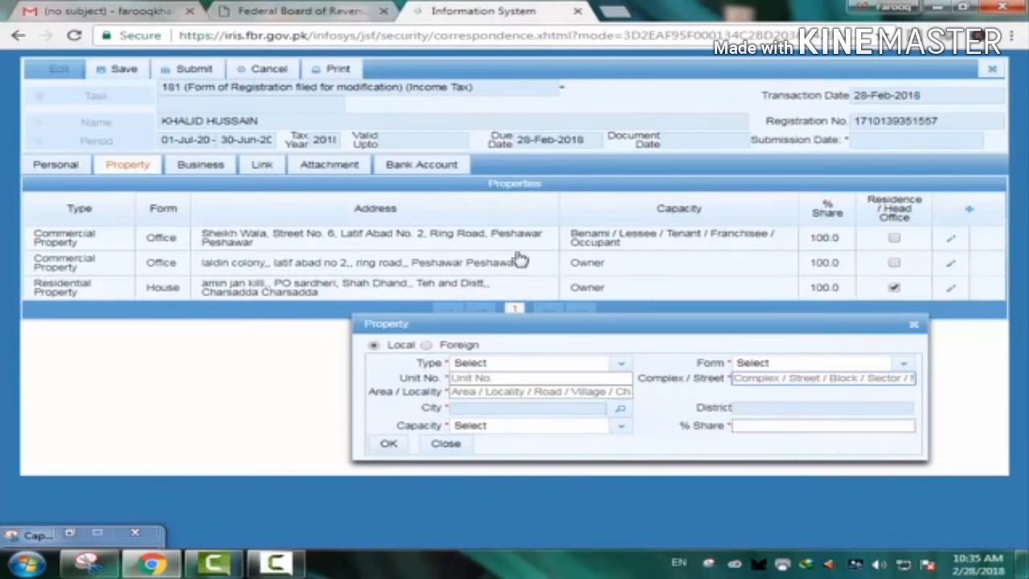
- Search the property City list for 'peshawar', close the results, and show the Capacity choices
{"action": "left_click", "coordinate": [621, 411]}
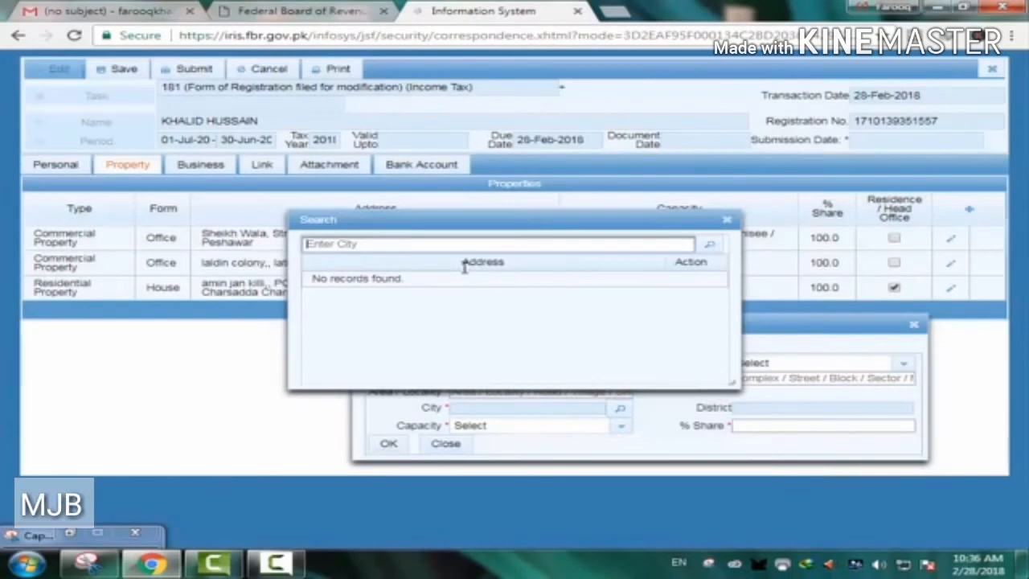
{"action": "type", "text": "pes"}
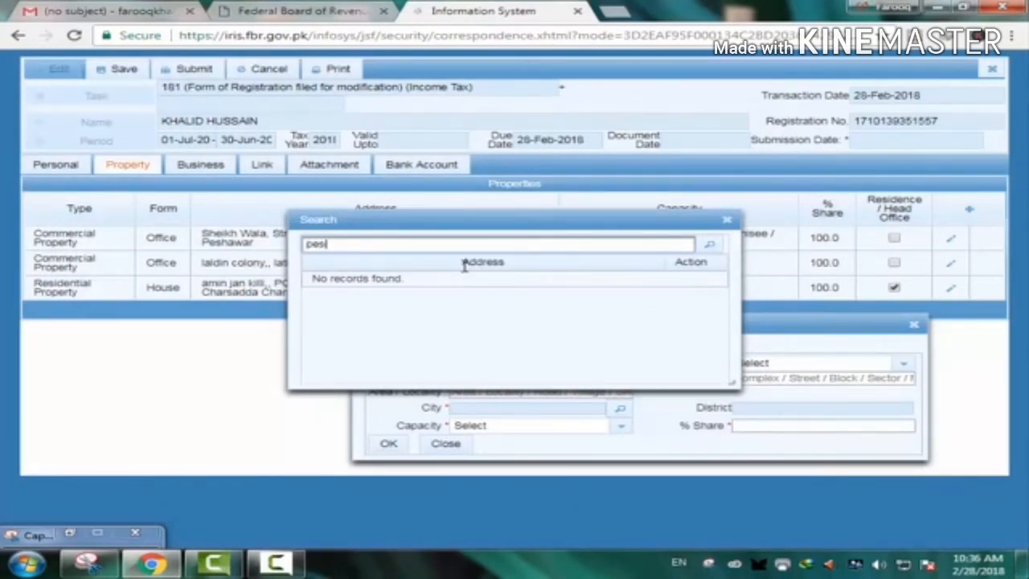
{"action": "type", "text": "hawar"}
{"action": "right_click", "coordinate": [624, 283]}
{"action": "left_click", "coordinate": [718, 249]}
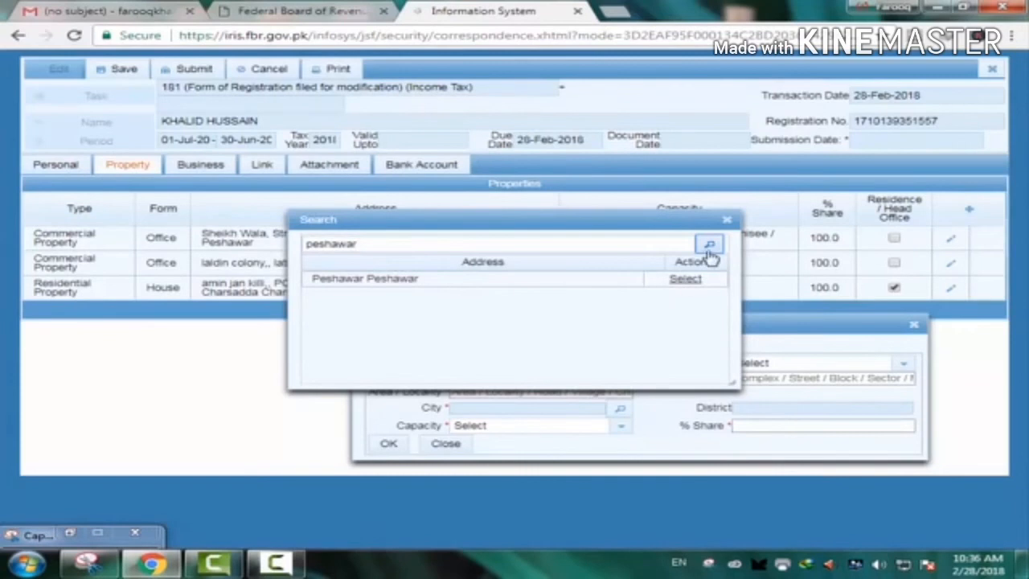
{"action": "left_click", "coordinate": [728, 219]}
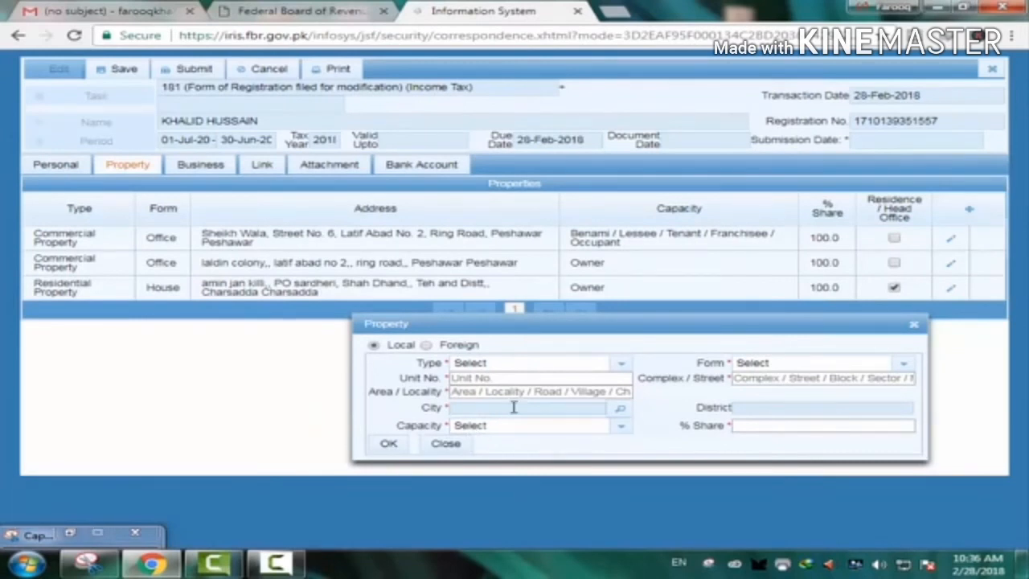
{"action": "left_click", "coordinate": [621, 430]}
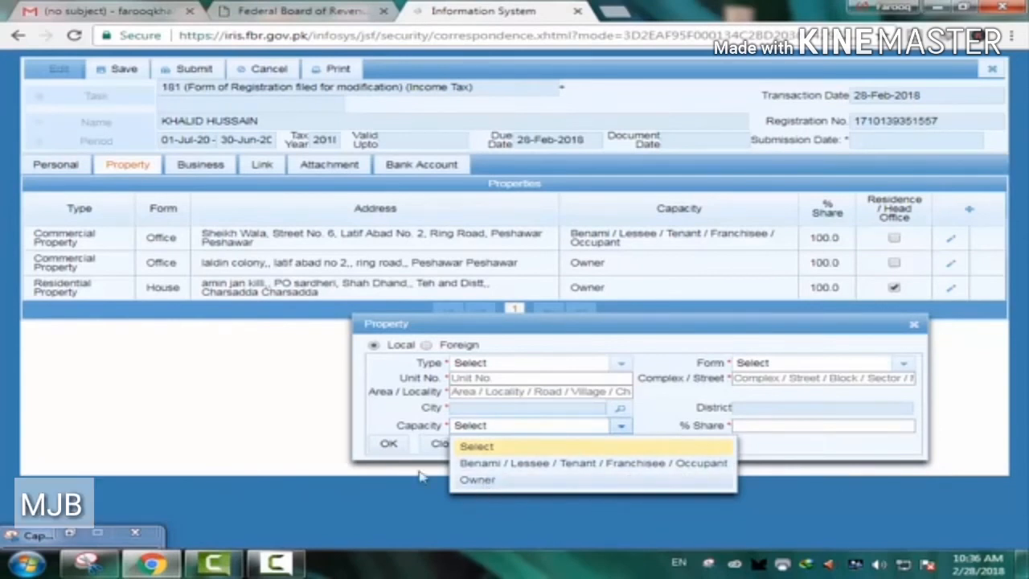
{"action": "left_click", "coordinate": [379, 408]}
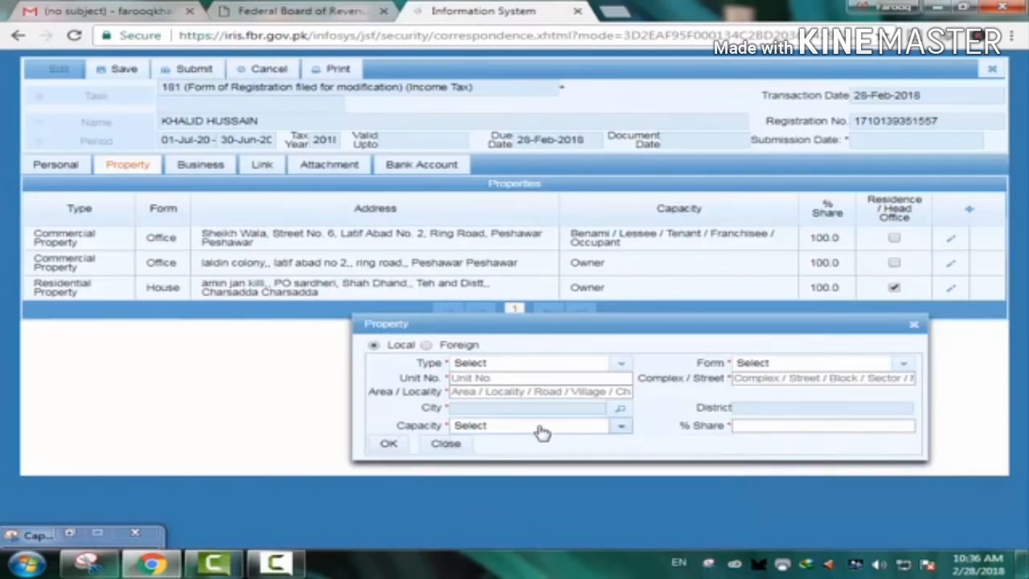
{"action": "left_click", "coordinate": [622, 430]}
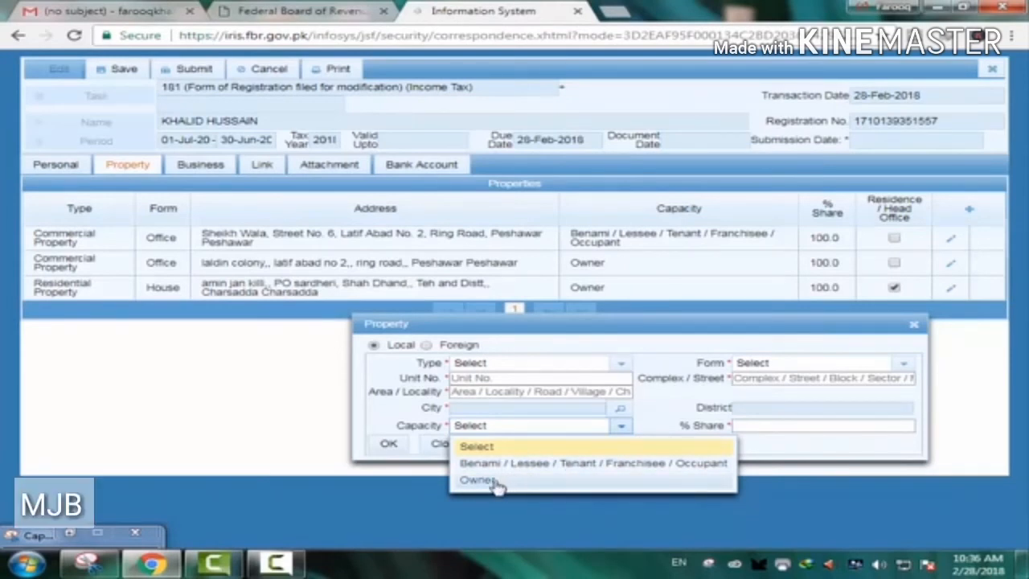
{"action": "left_click", "coordinate": [401, 415]}
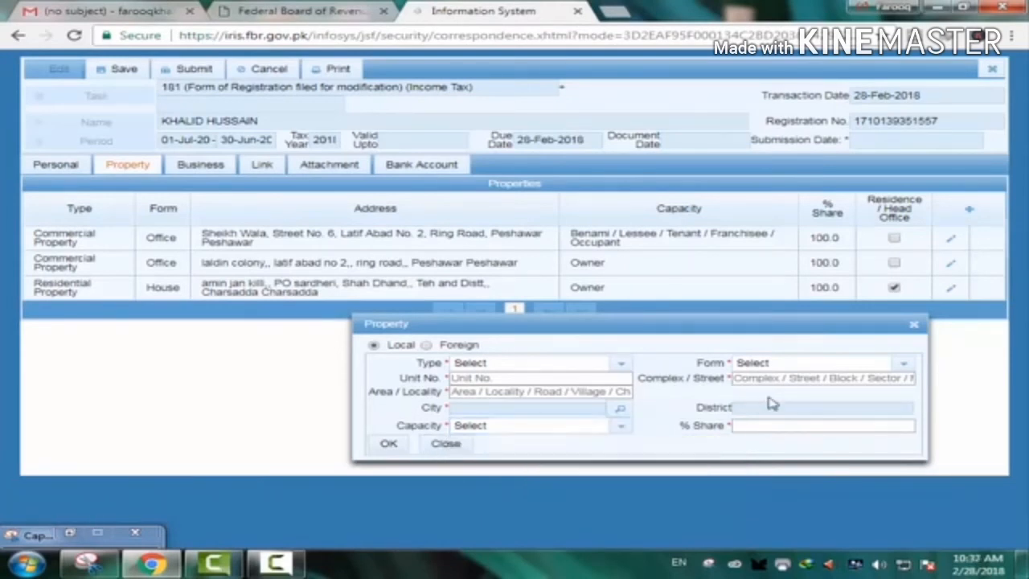
{"action": "left_click", "coordinate": [904, 366]}
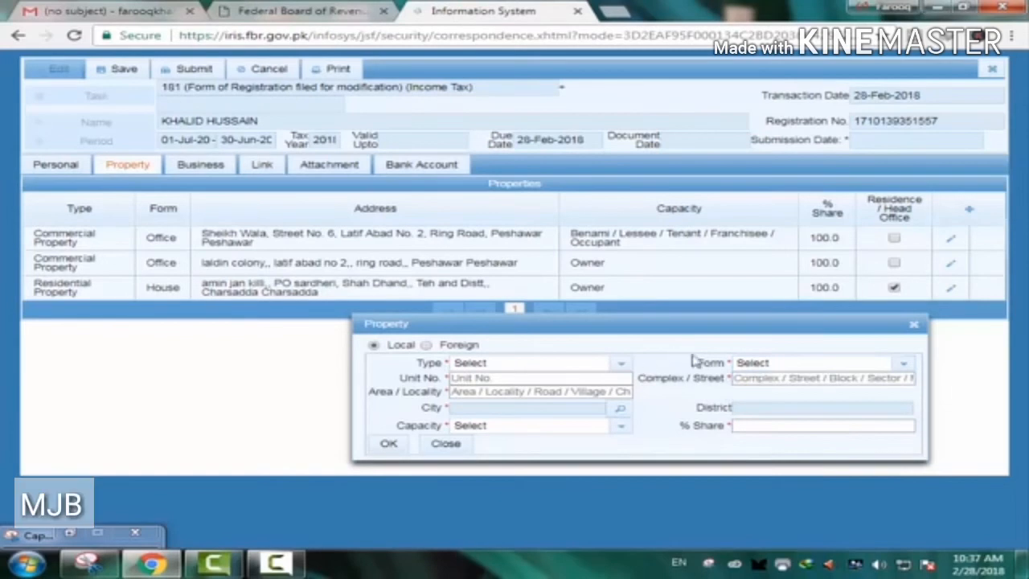
- Choose Residential Property as the Type and browse the Form options without picking one
{"action": "left_click", "coordinate": [623, 363]}
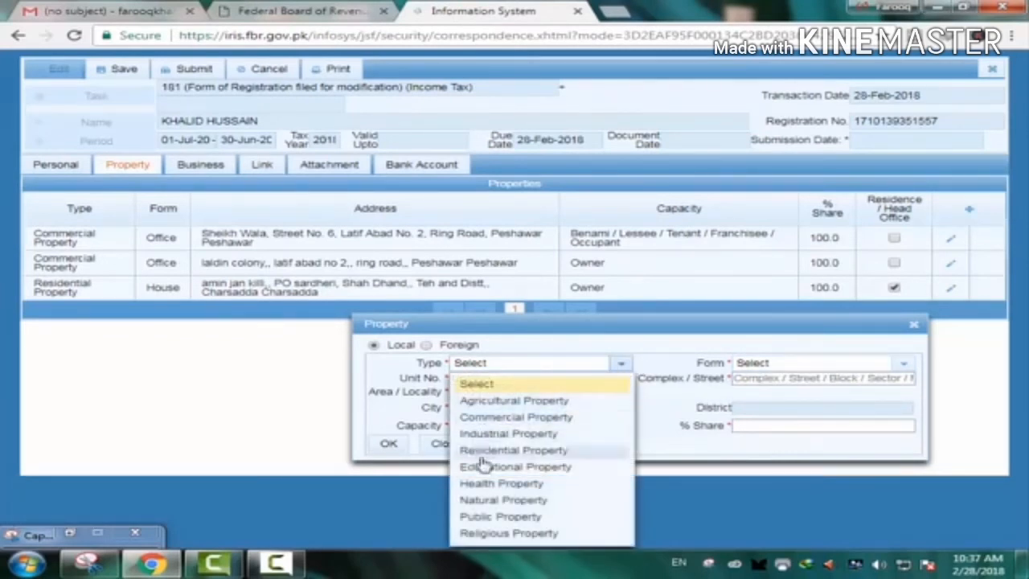
{"action": "left_click", "coordinate": [545, 456]}
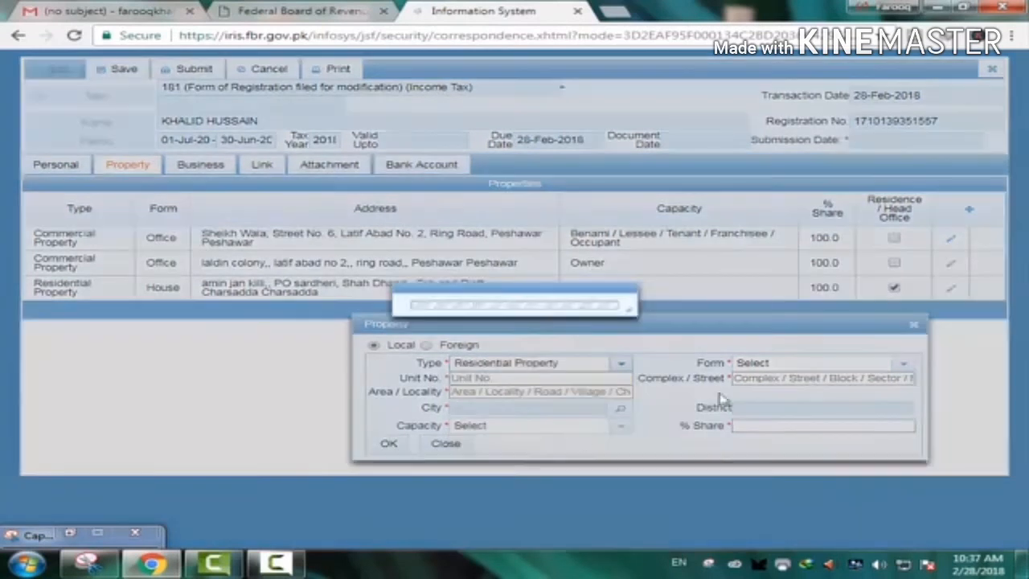
{"action": "left_click", "coordinate": [906, 365]}
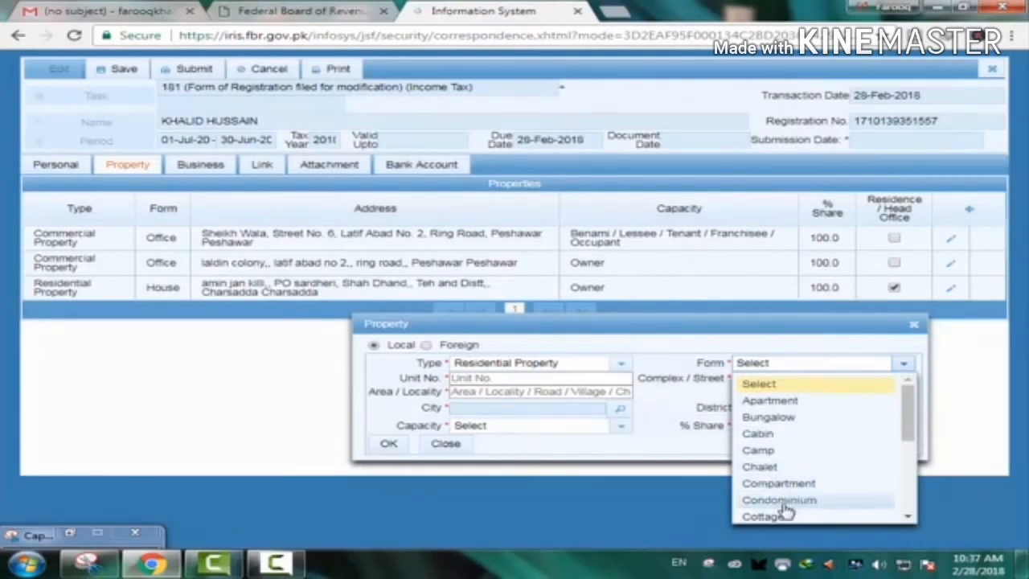
{"action": "left_click", "coordinate": [623, 366]}
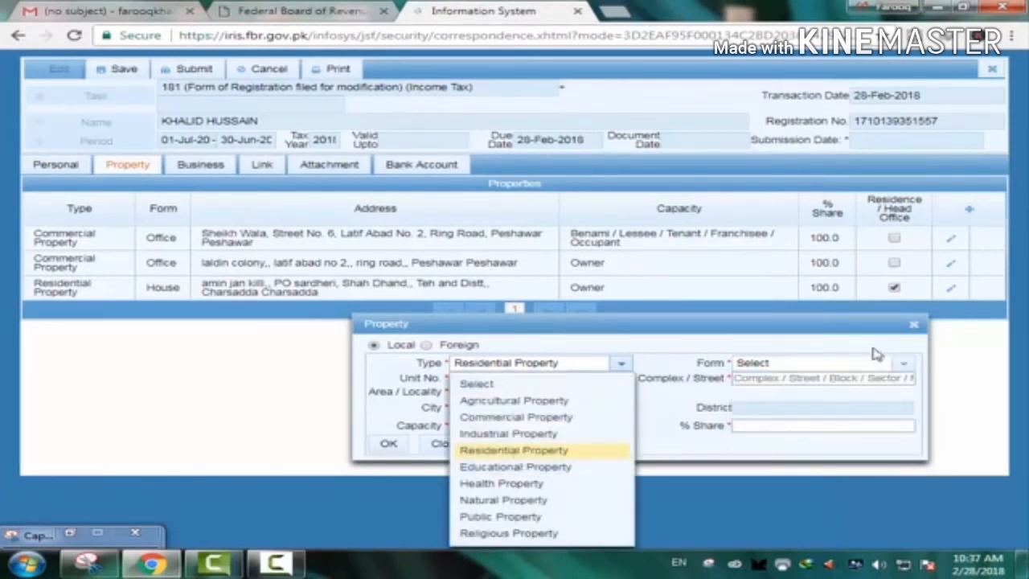
{"action": "left_click", "coordinate": [903, 364]}
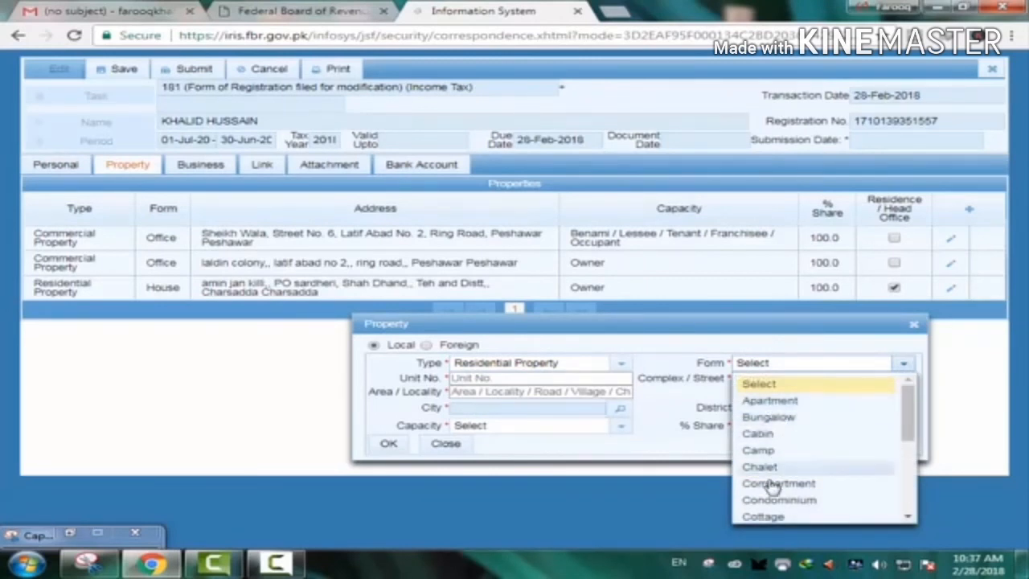
{"action": "scroll", "coordinate": [786, 487], "scroll_direction": "down", "scroll_amount": 4}
{"action": "scroll", "coordinate": [770, 482], "scroll_direction": "up", "scroll_amount": 5}
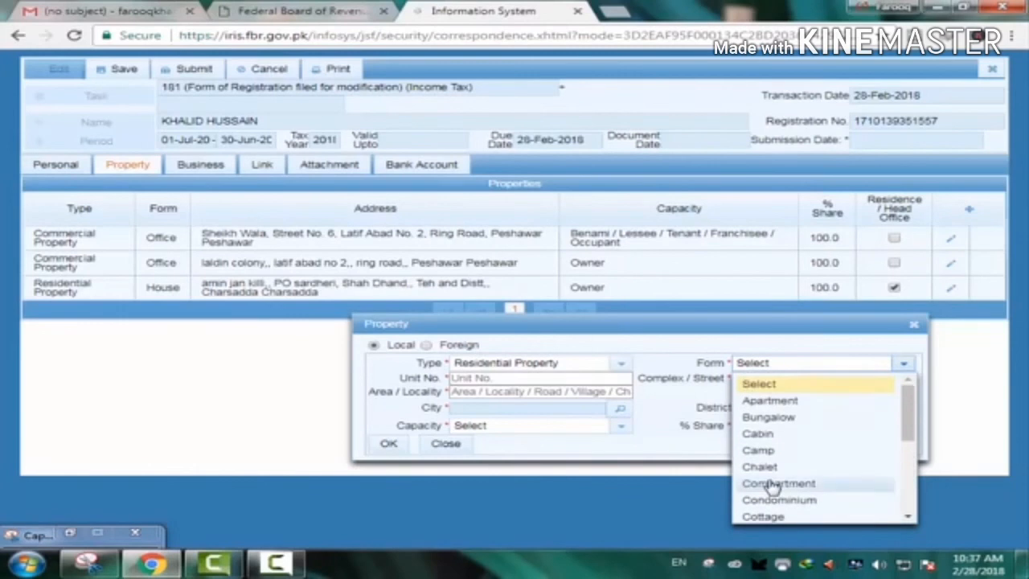
{"action": "left_click", "coordinate": [678, 363]}
{"action": "left_click", "coordinate": [738, 426]}
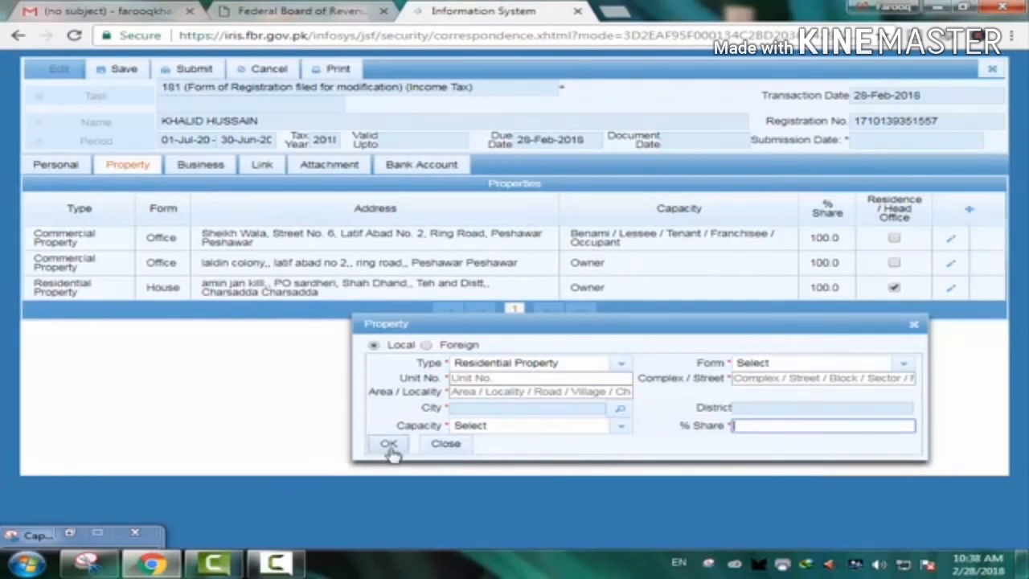
- Discard the property entry, mark the residential house as head office, and show Business details
{"action": "left_click", "coordinate": [914, 325]}
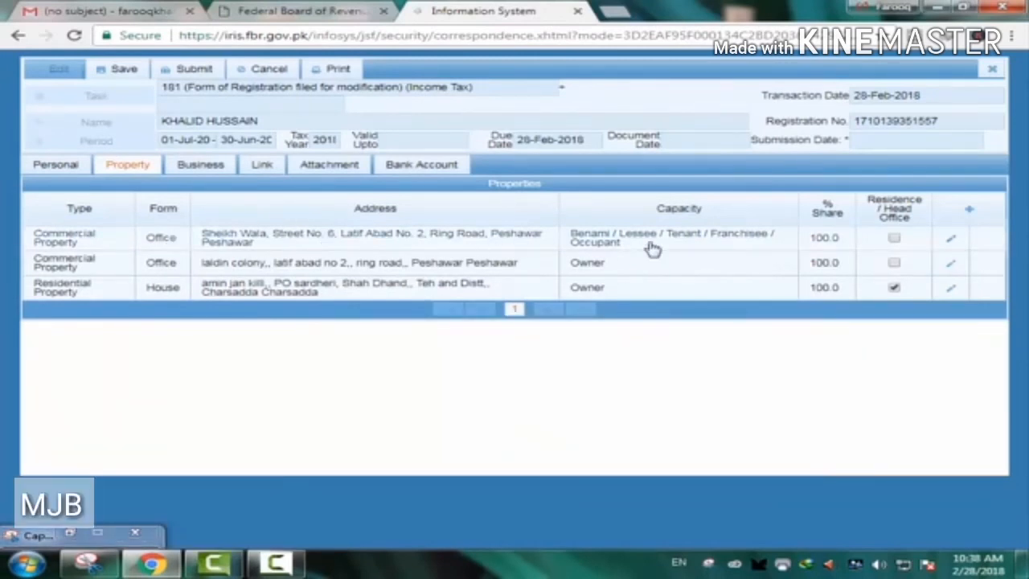
{"action": "right_click", "coordinate": [895, 251]}
{"action": "left_click", "coordinate": [894, 239]}
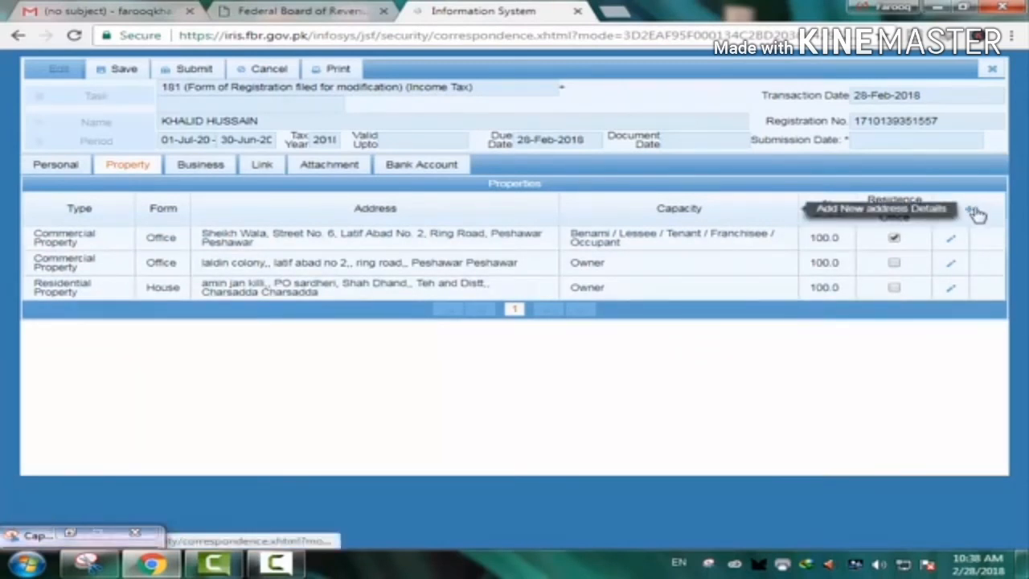
{"action": "left_click", "coordinate": [894, 288]}
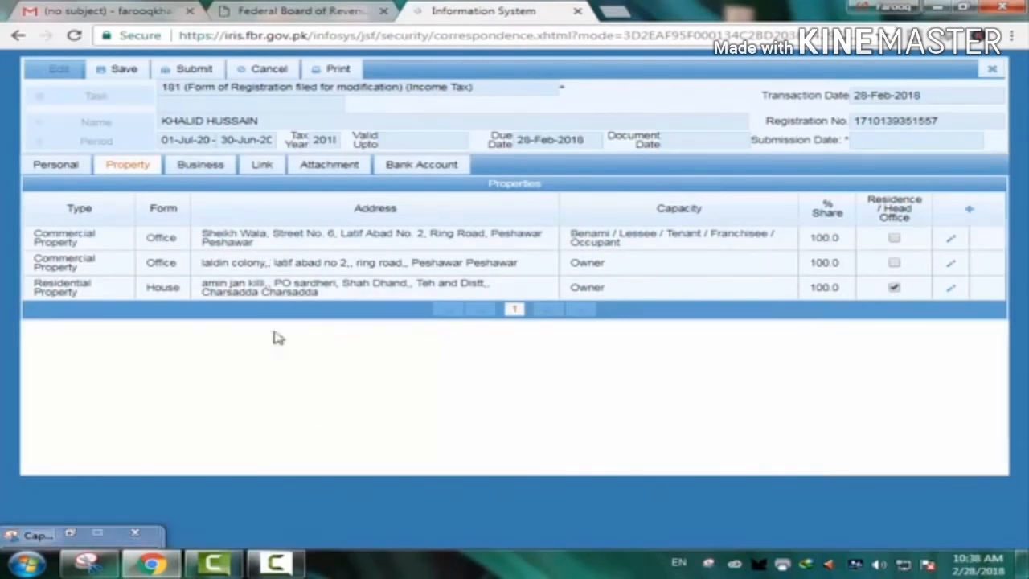
{"action": "left_click", "coordinate": [201, 165]}
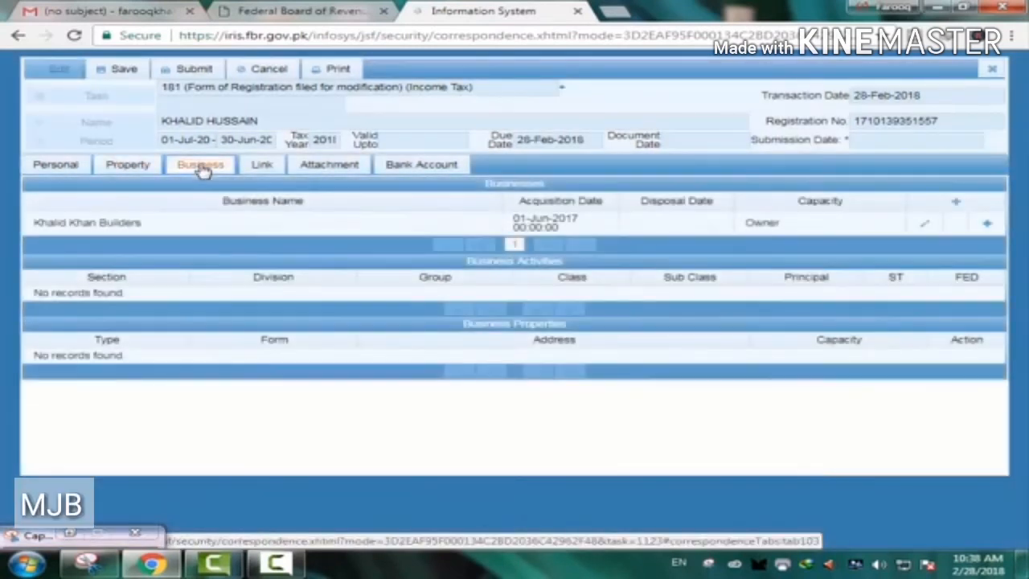
- Add a new business detail entry and open its Acquisition Date calendar
{"action": "left_click", "coordinate": [958, 203]}
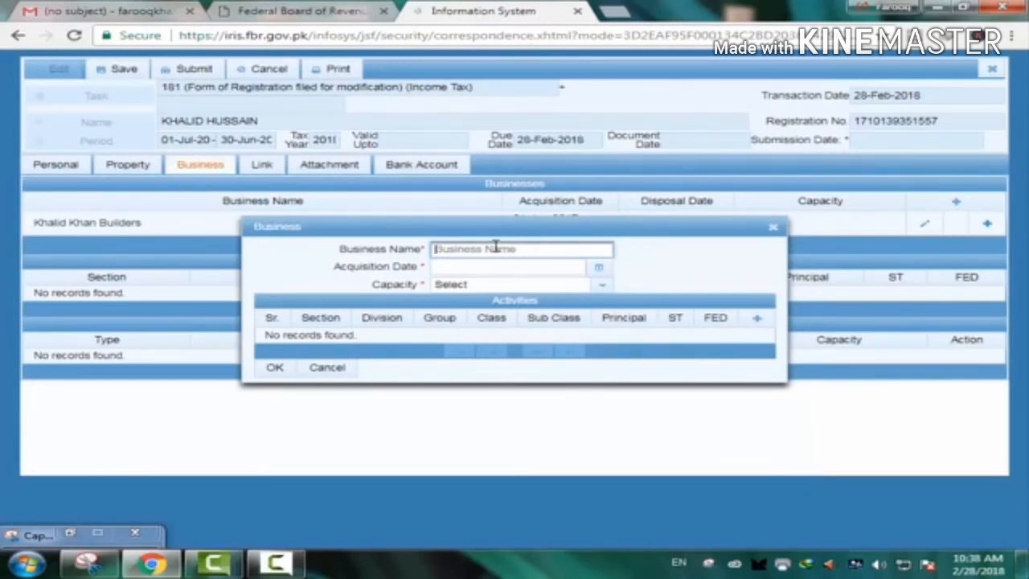
{"action": "left_click", "coordinate": [600, 269]}
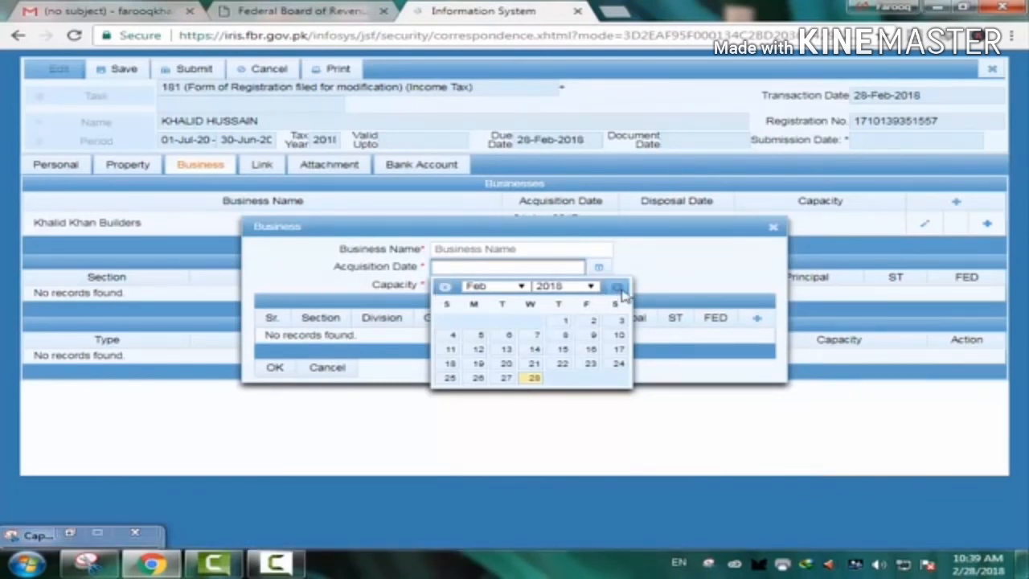
{"action": "left_click", "coordinate": [669, 282]}
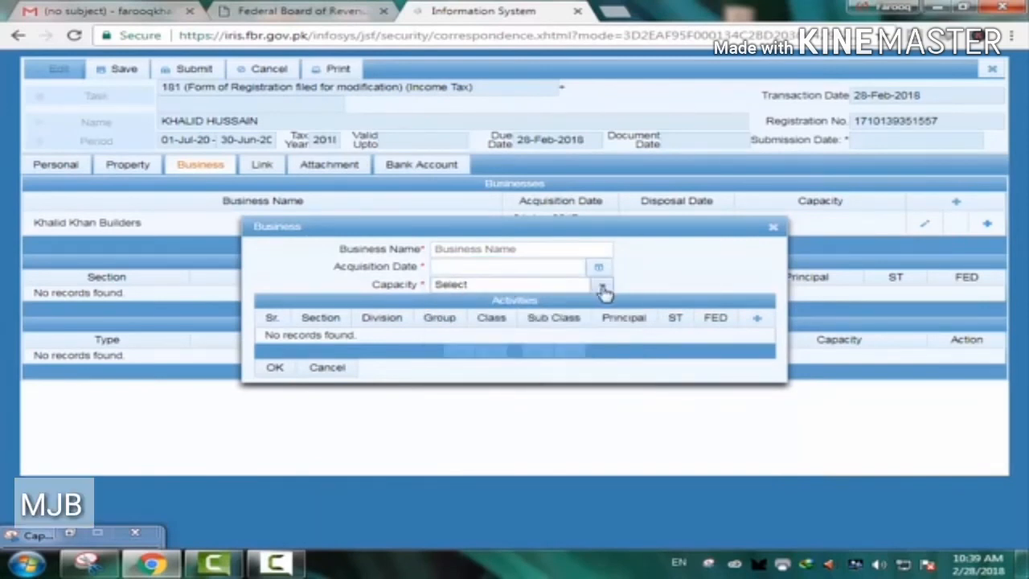
{"action": "left_click", "coordinate": [603, 287]}
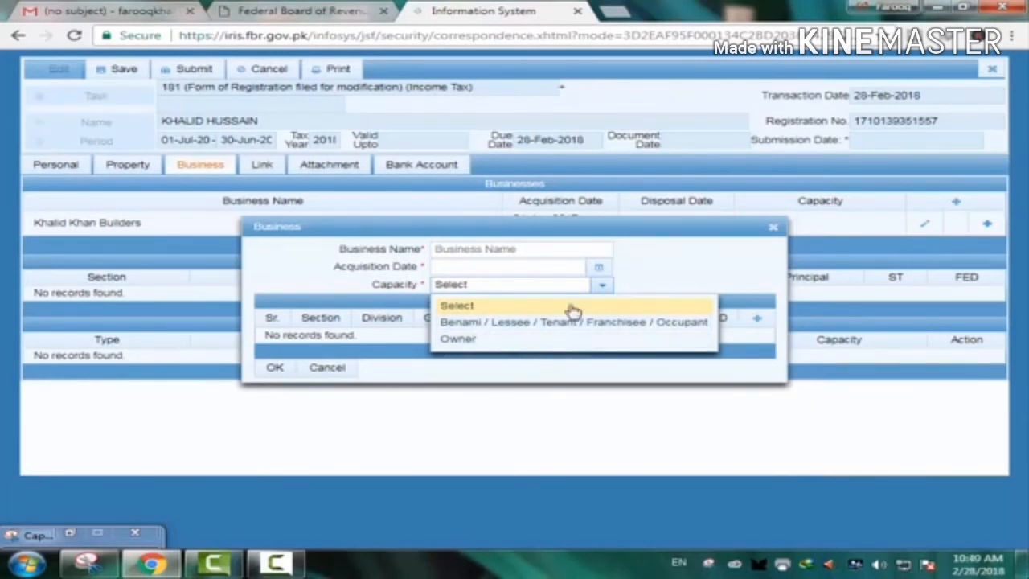
{"action": "left_click", "coordinate": [678, 266]}
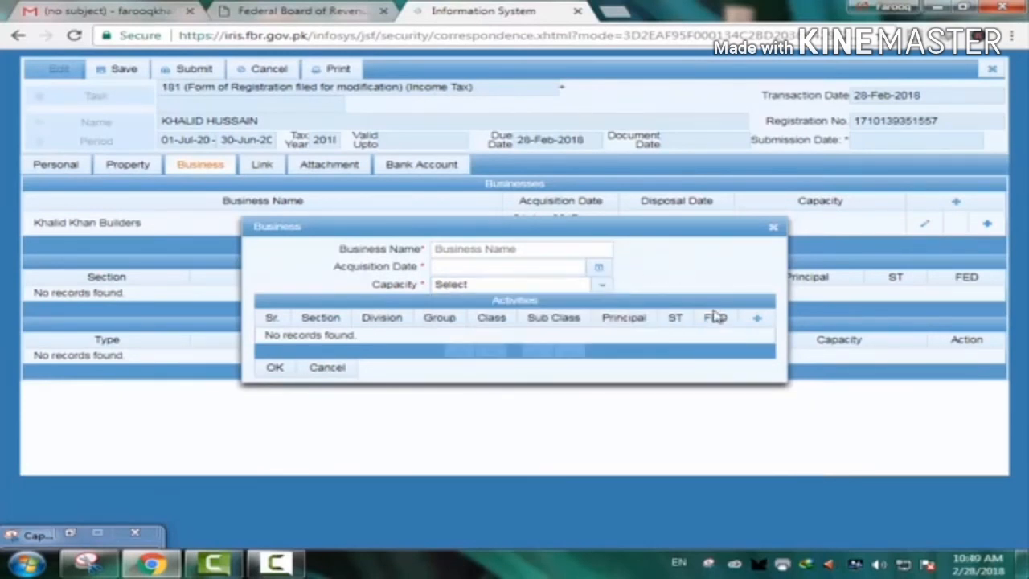
- Add a business activity and search its Section list for 'General order'
{"action": "left_click", "coordinate": [759, 322]}
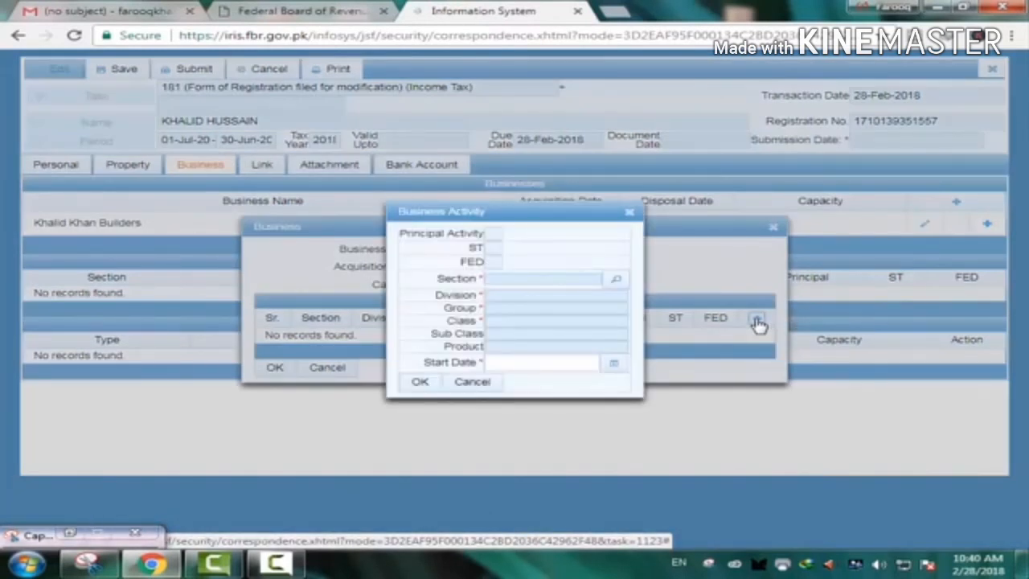
{"action": "left_click", "coordinate": [617, 281]}
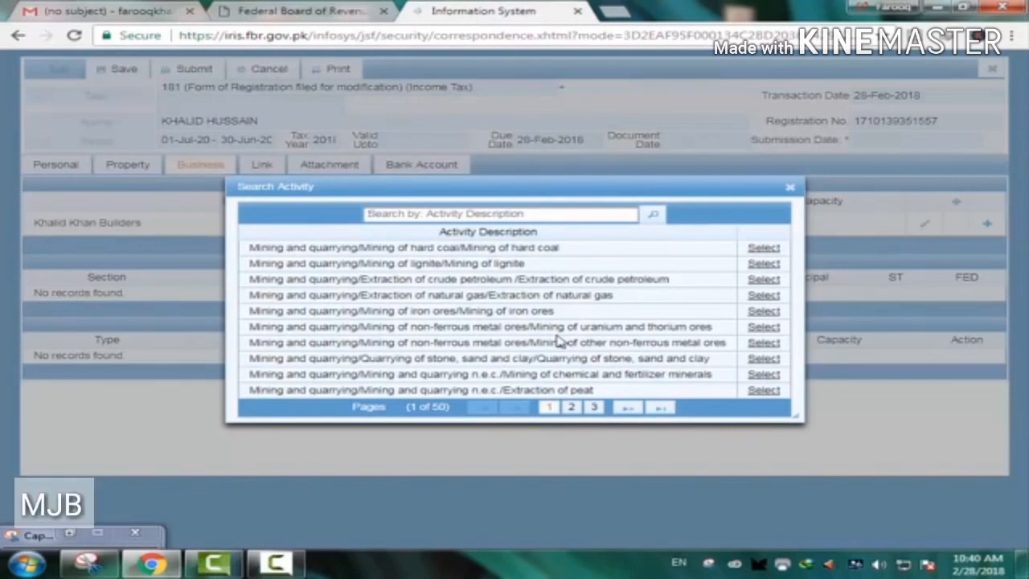
{"action": "type", "text": "geler"}
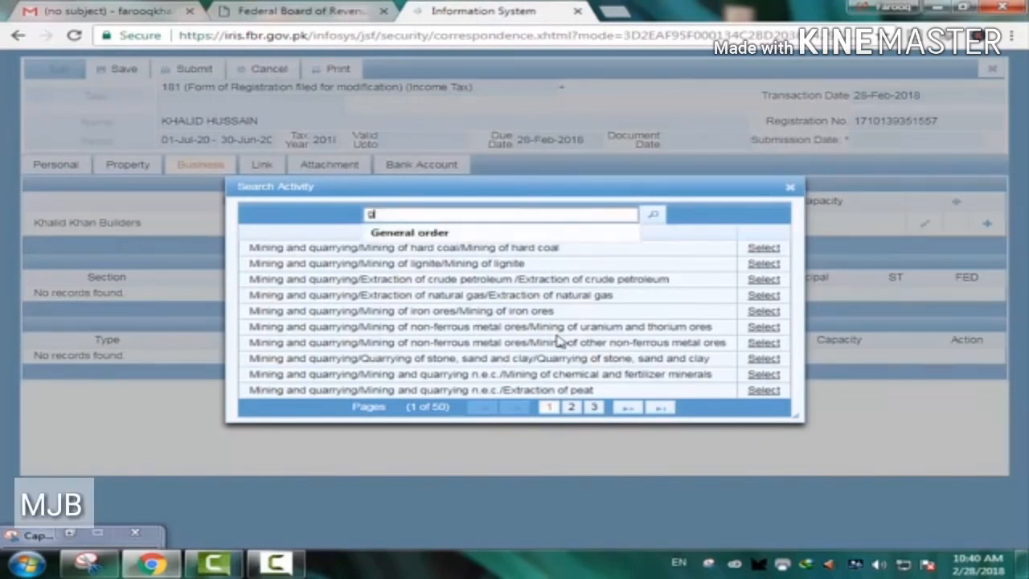
{"action": "key", "text": "BackSpace"}
{"action": "key", "text": "BackSpace"}
{"action": "key", "text": "BackSpace"}
{"action": "left_click", "coordinate": [441, 234]}
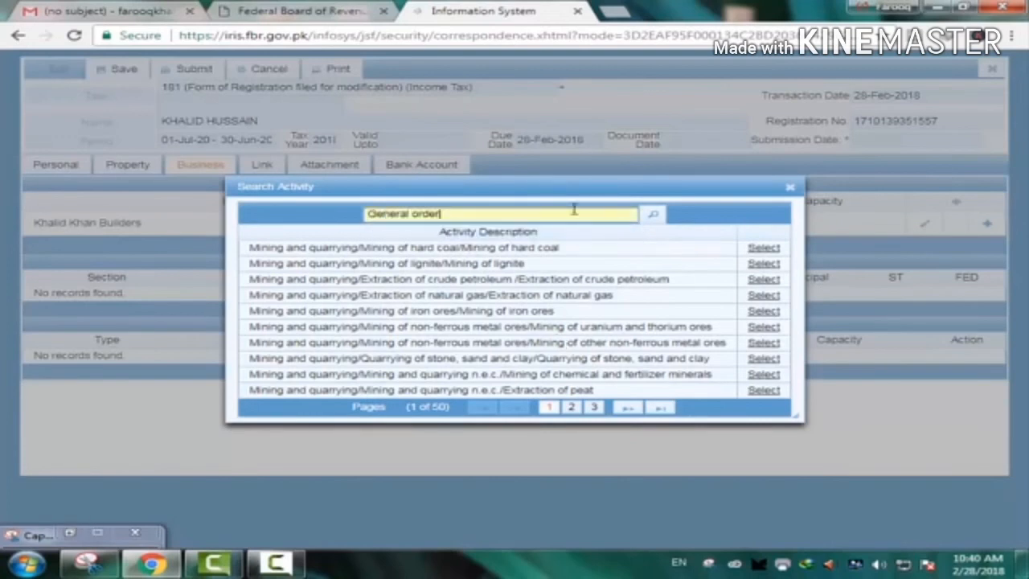
{"action": "left_click", "coordinate": [653, 214]}
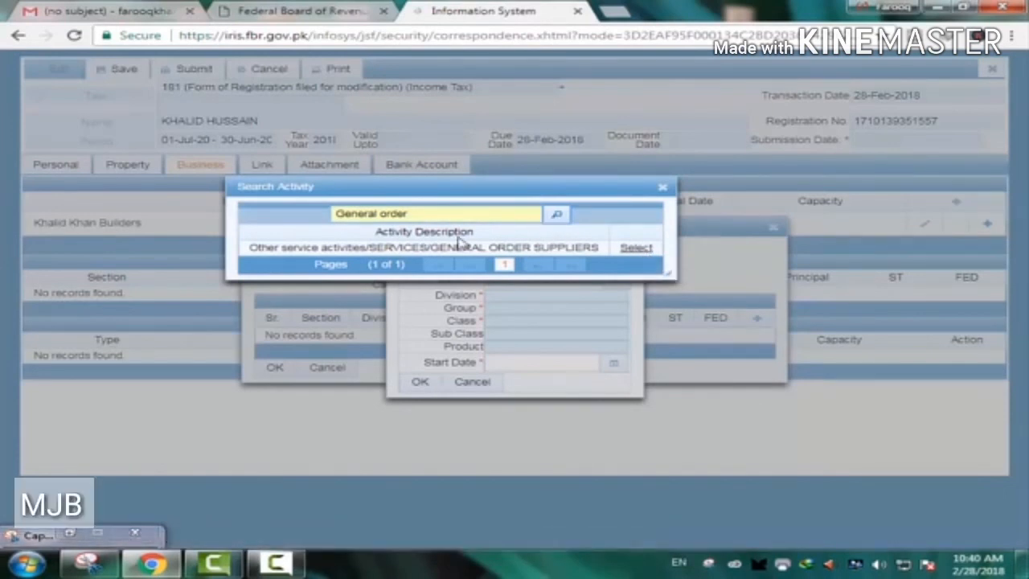
- Rerun the General order activity search, then close it without selecting a result
{"action": "left_click_drag", "start_coordinate": [566, 189], "coordinate": [683, 415]}
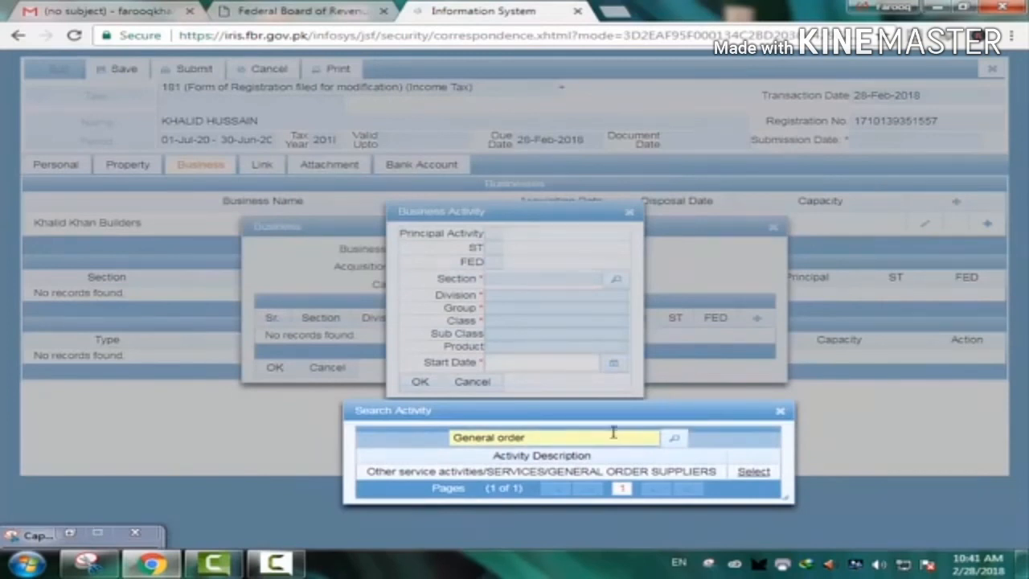
{"action": "left_click_drag", "start_coordinate": [591, 412], "coordinate": [540, 223]}
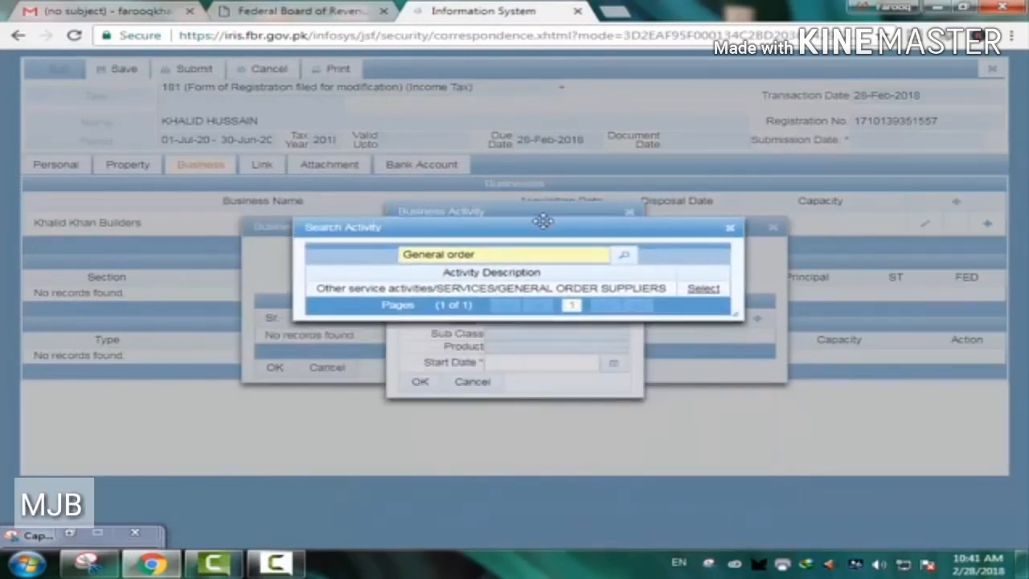
{"action": "left_click", "coordinate": [625, 259]}
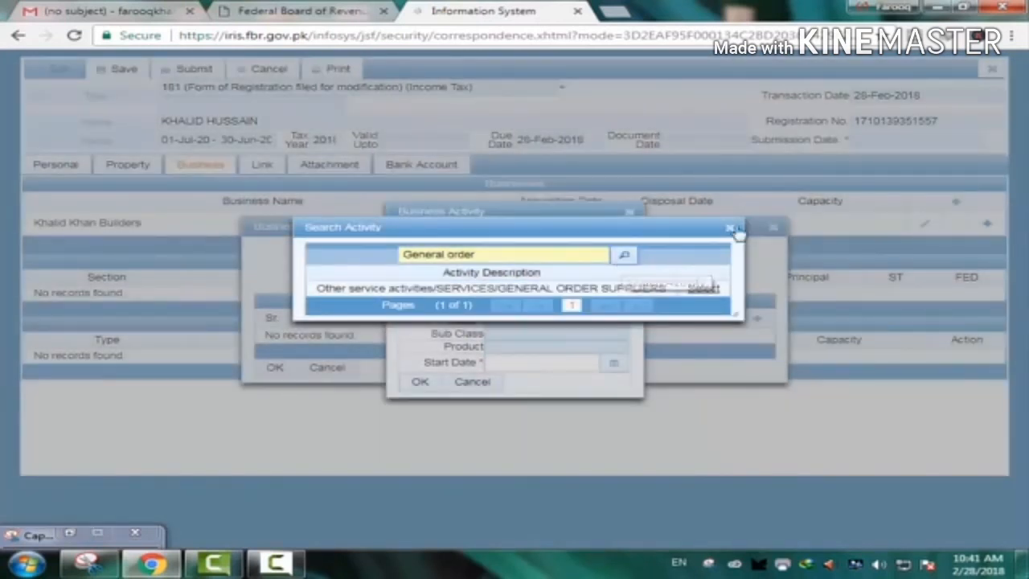
{"action": "left_click", "coordinate": [728, 229]}
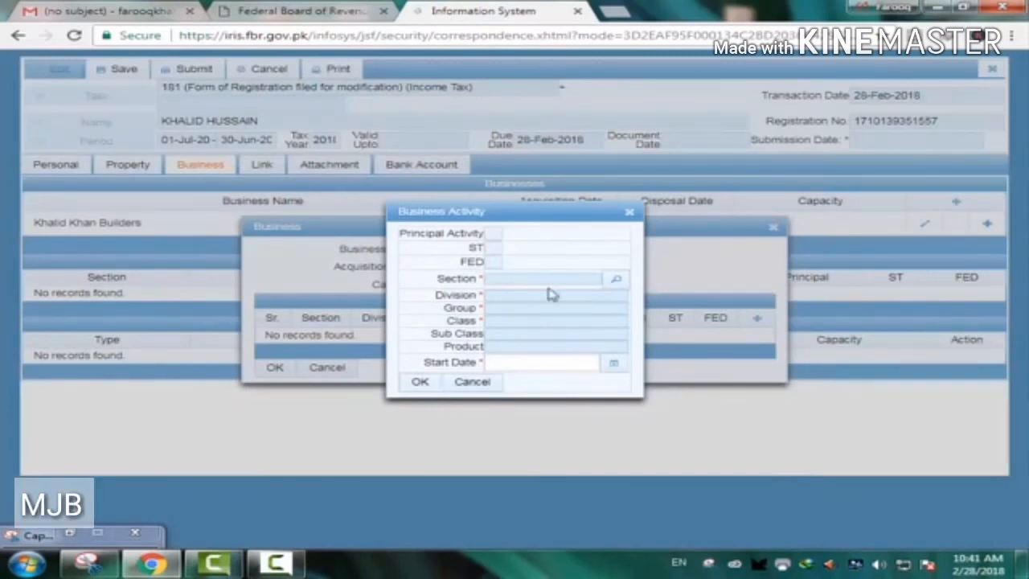
- Dismiss the start-date calendar, close the empty activity form, and confirm the business entry
{"action": "left_click", "coordinate": [613, 367]}
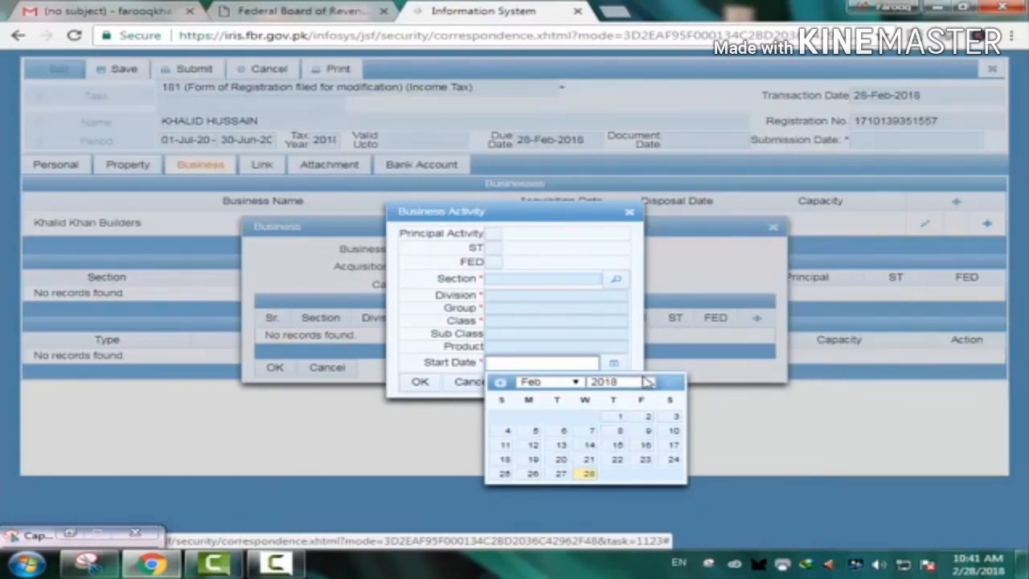
{"action": "left_click", "coordinate": [690, 374]}
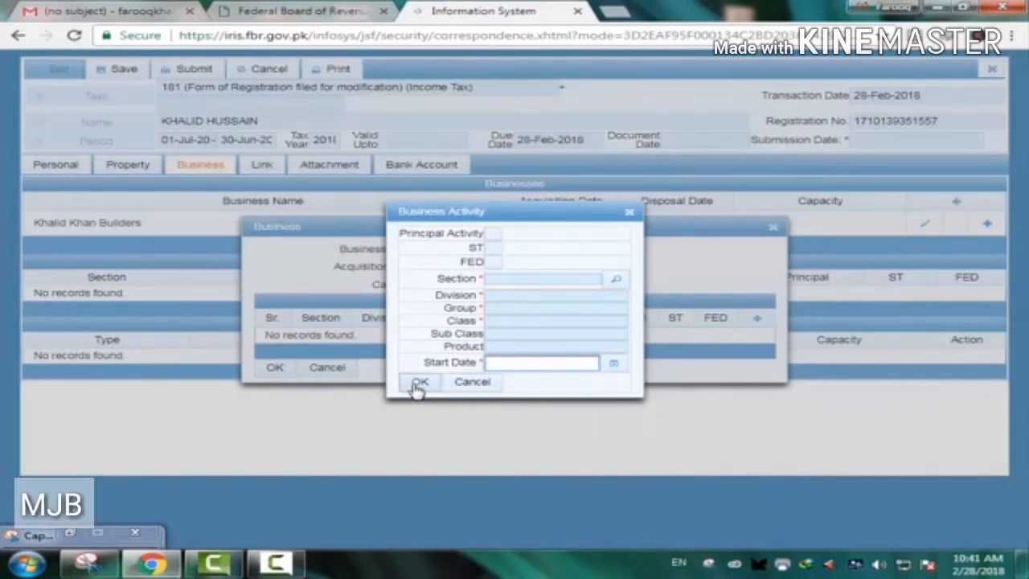
{"action": "left_click", "coordinate": [629, 213]}
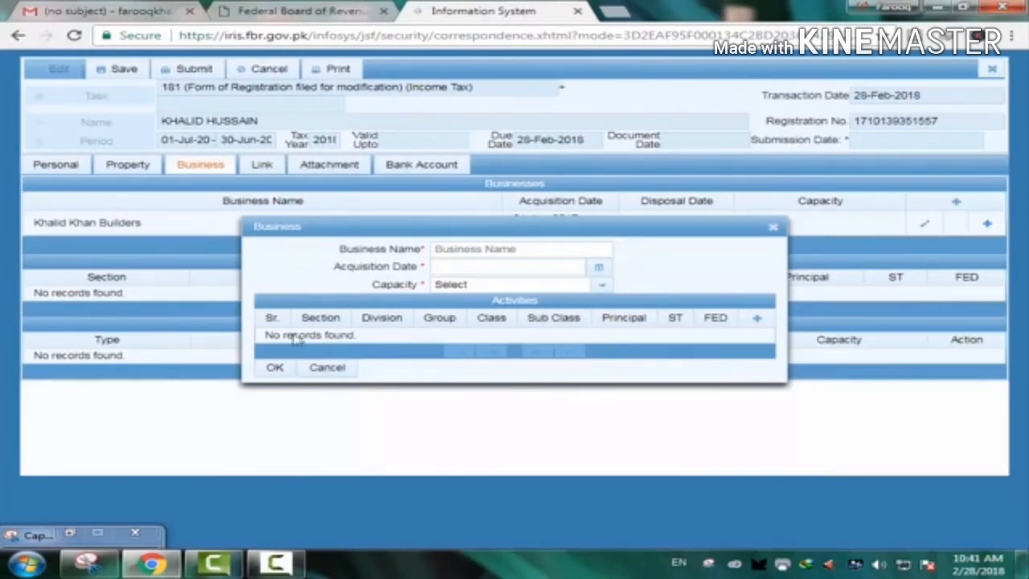
{"action": "left_click", "coordinate": [274, 370]}
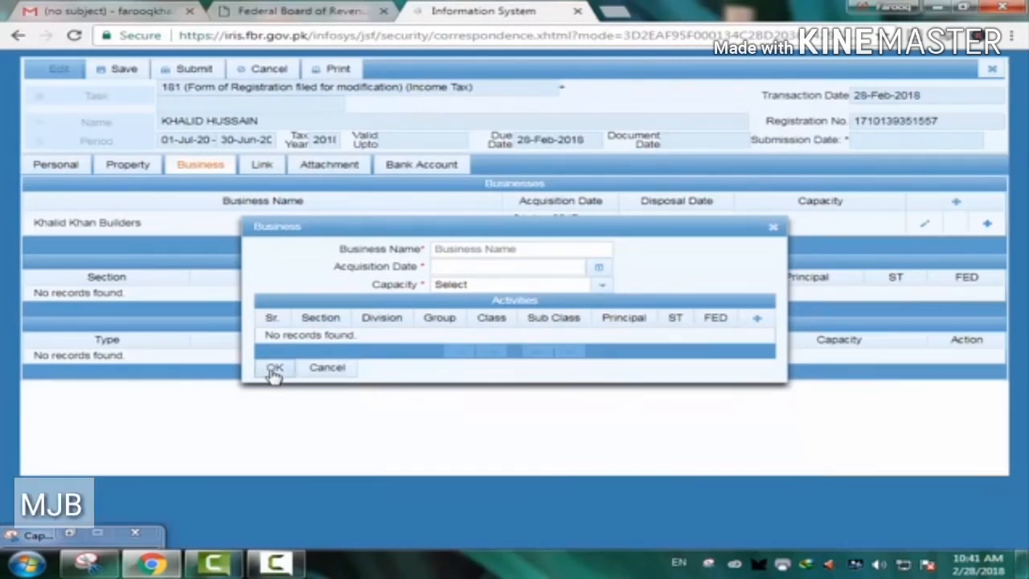
- Close the business entry form and show the registration's seven attached documents
{"action": "left_click", "coordinate": [774, 229]}
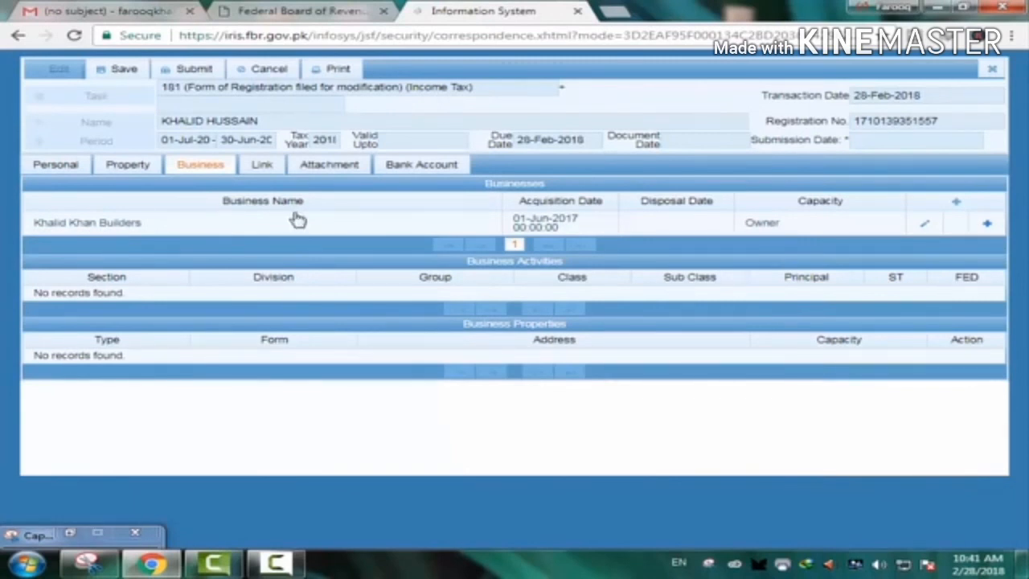
{"action": "left_click", "coordinate": [318, 169]}
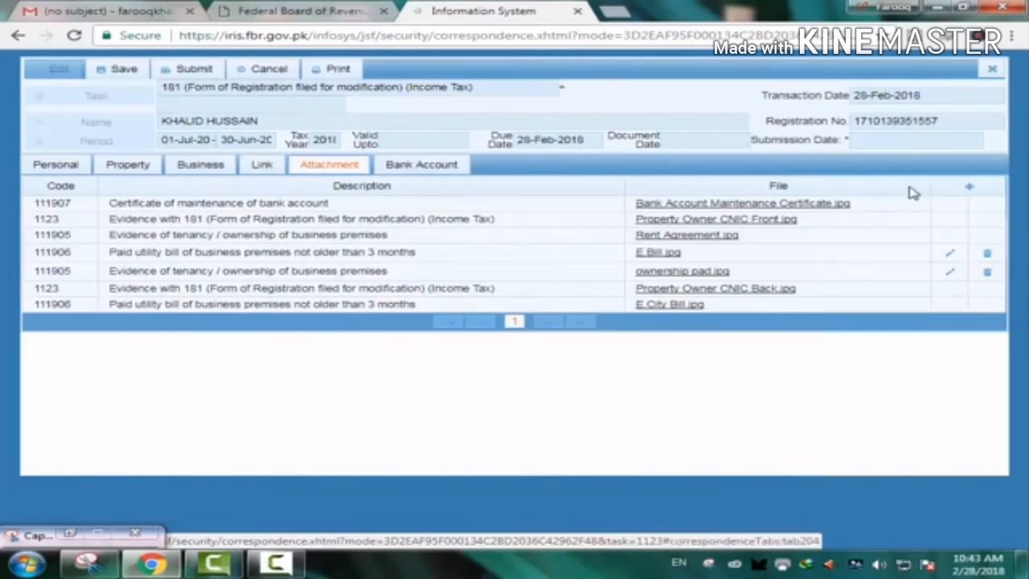
- Start a new attachment, review the document type list, then browse the videos folder for a file
{"action": "left_click", "coordinate": [971, 190]}
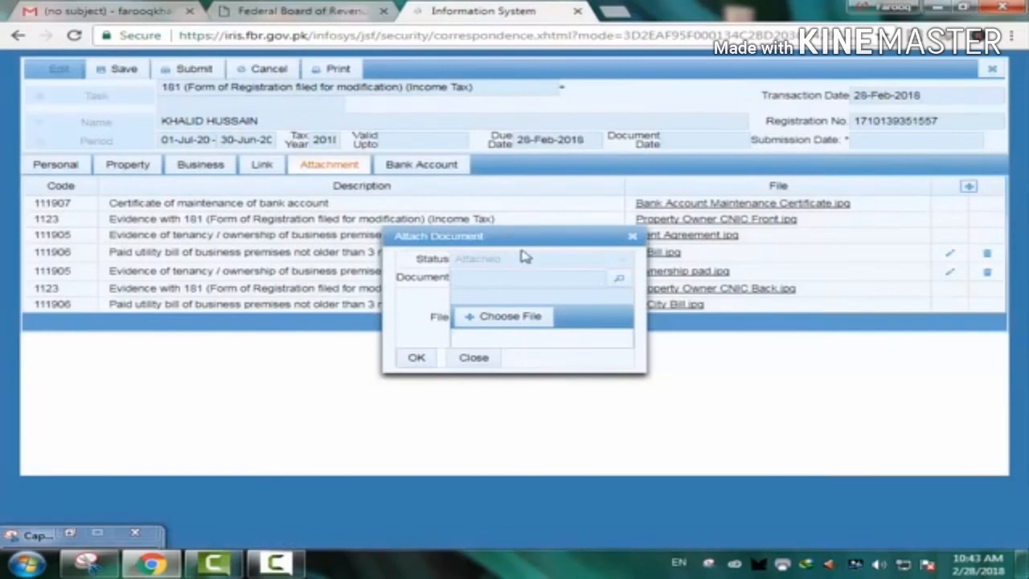
{"action": "left_click", "coordinate": [623, 280]}
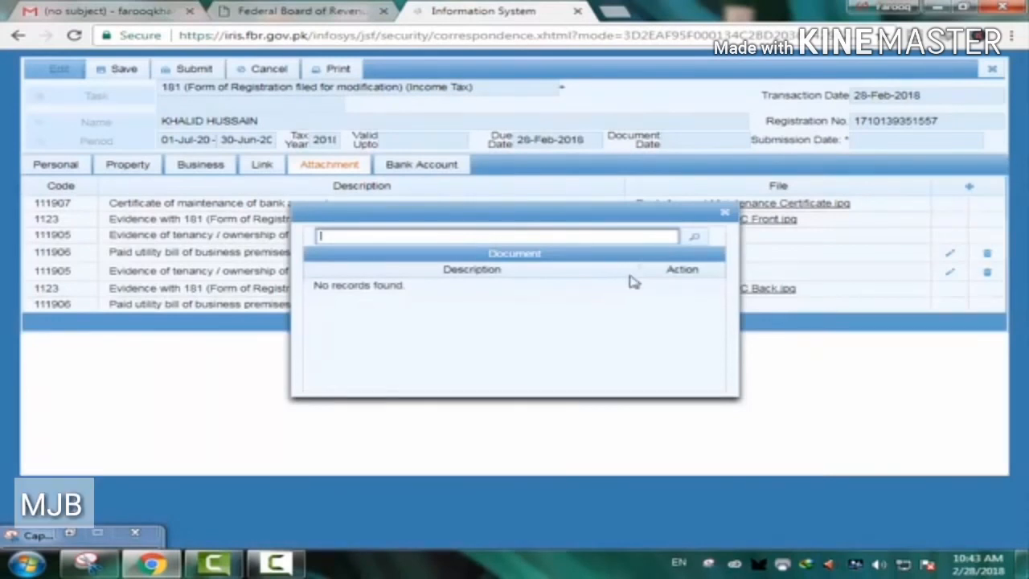
{"action": "left_click", "coordinate": [694, 238]}
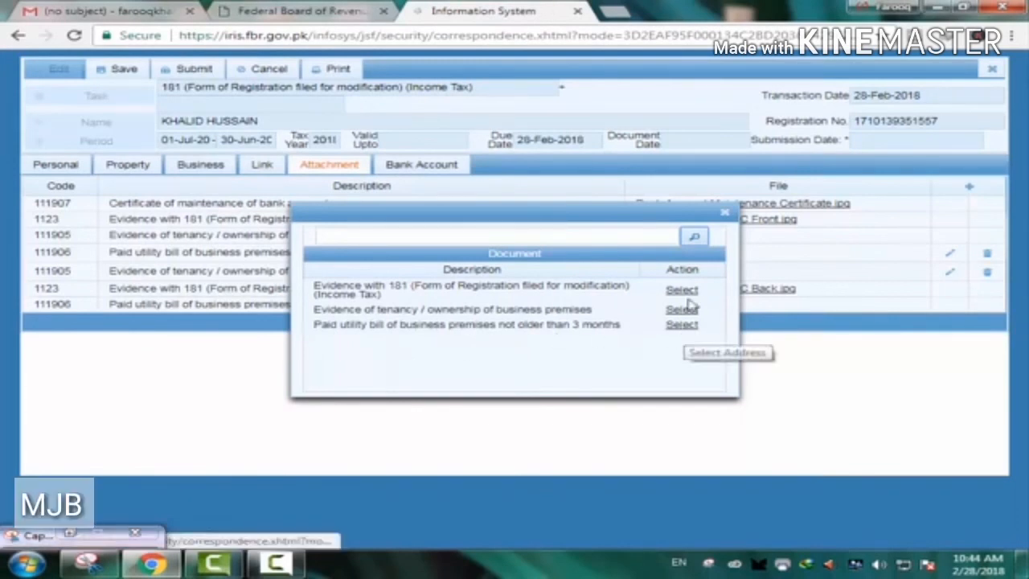
{"action": "left_click", "coordinate": [725, 215]}
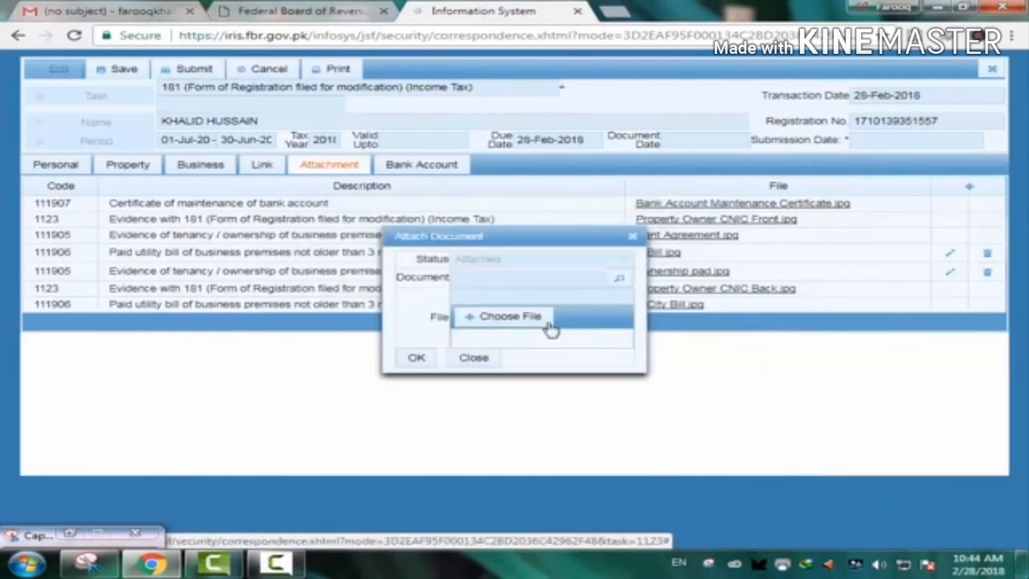
{"action": "left_click", "coordinate": [494, 320]}
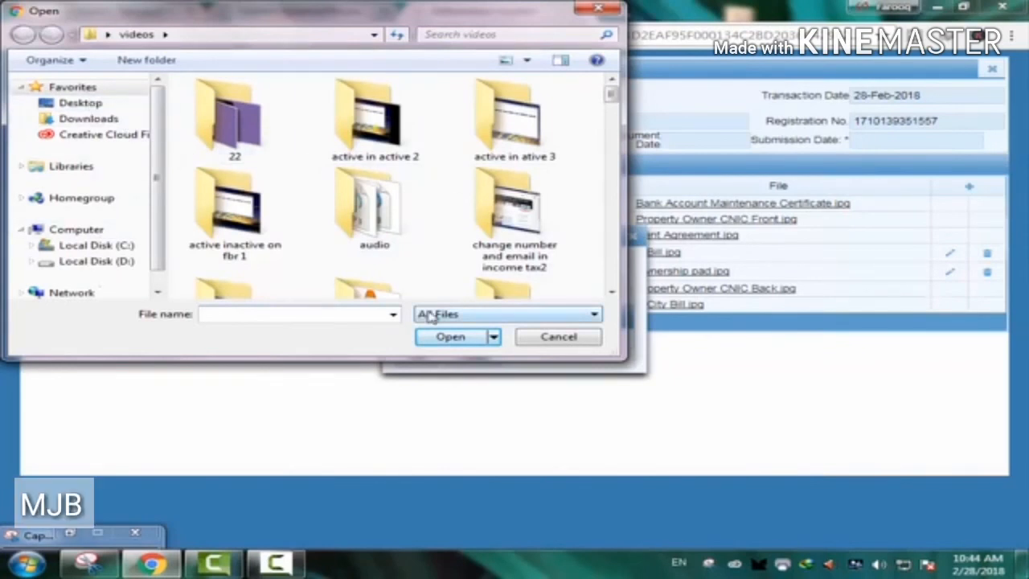
- Cancel the file picker, recheck the document types, and close the Attach Document form empty
{"action": "left_click", "coordinate": [599, 11]}
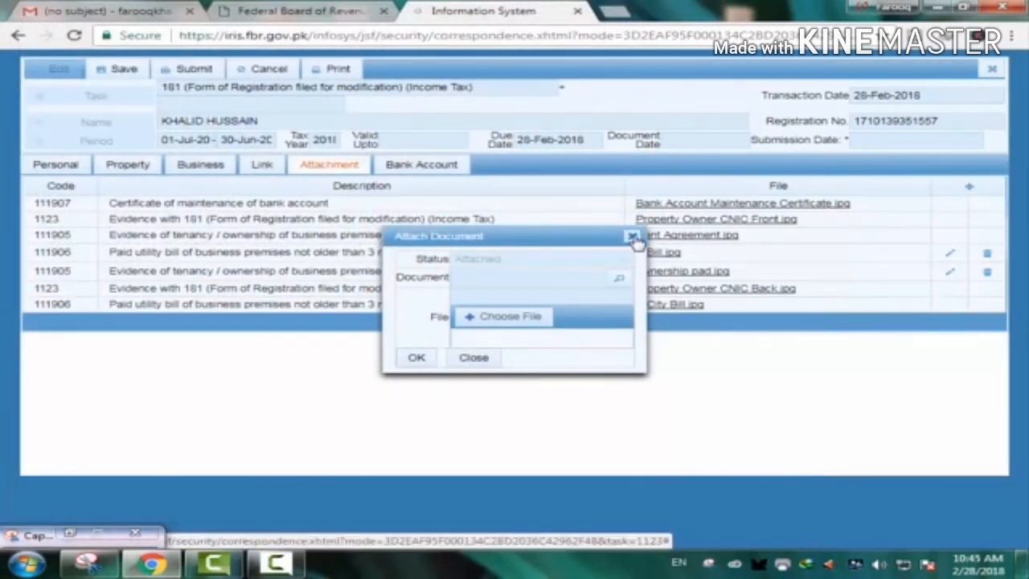
{"action": "left_click", "coordinate": [624, 281]}
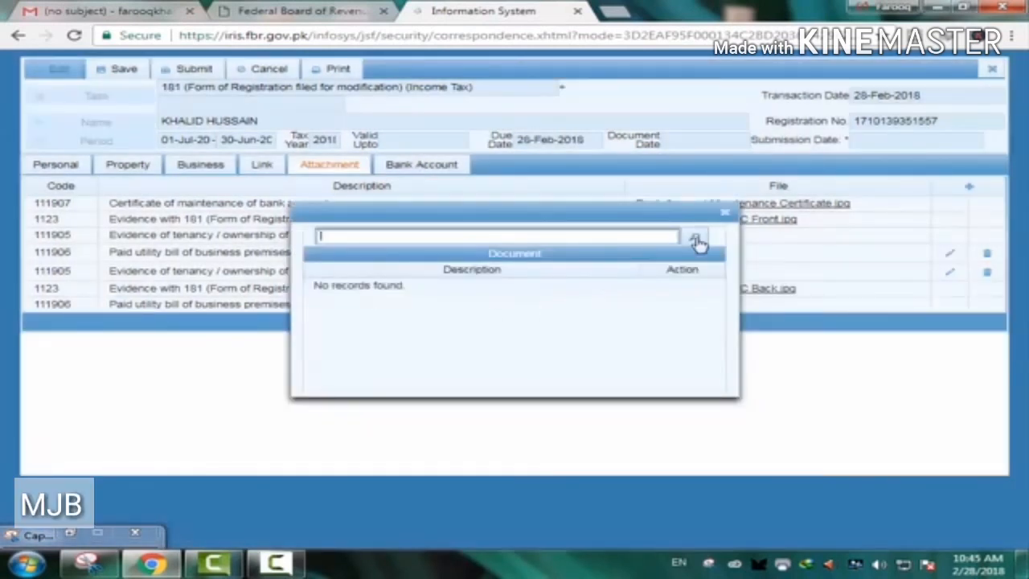
{"action": "left_click", "coordinate": [697, 239]}
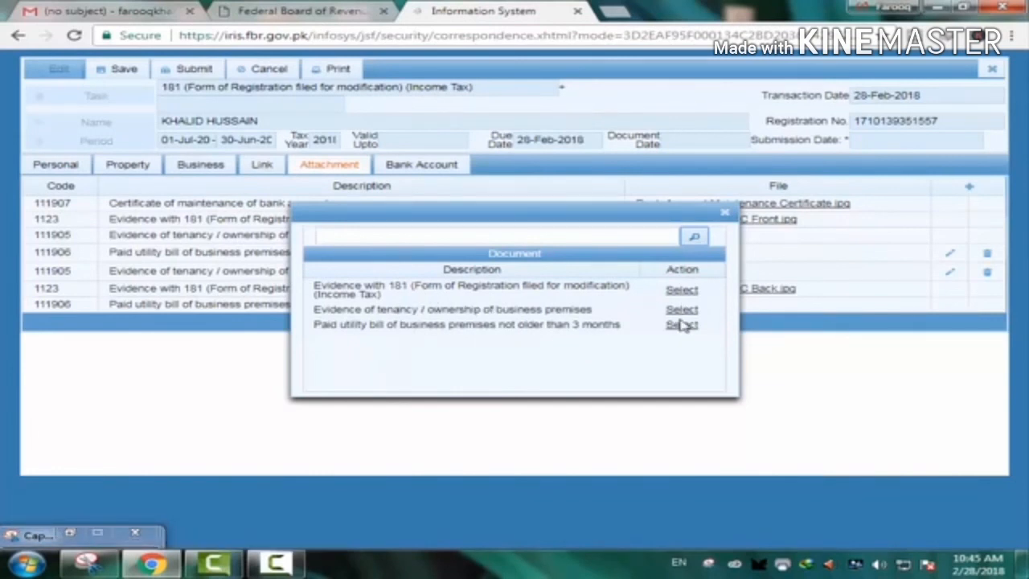
{"action": "left_click", "coordinate": [725, 215]}
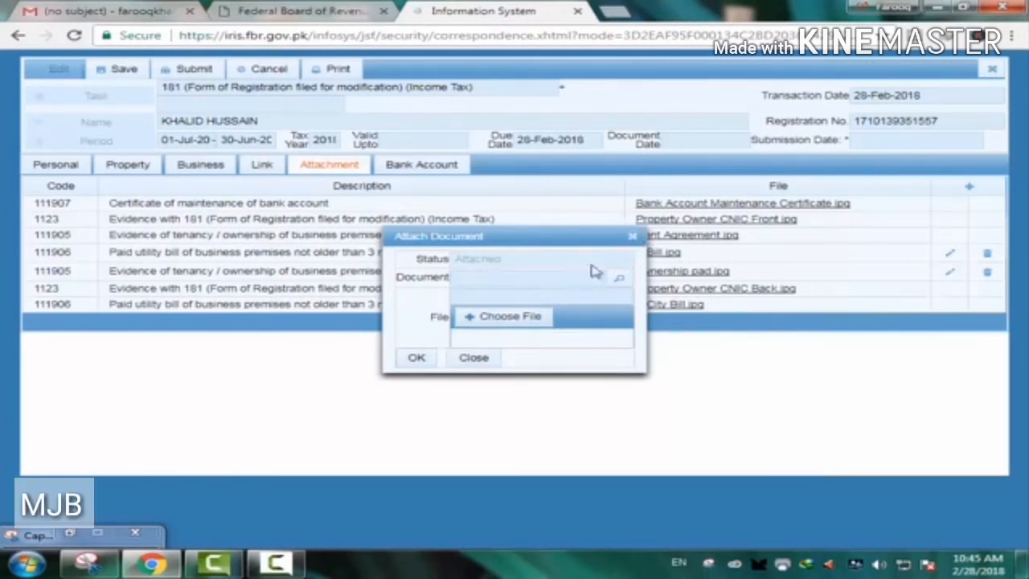
{"action": "left_click", "coordinate": [632, 238]}
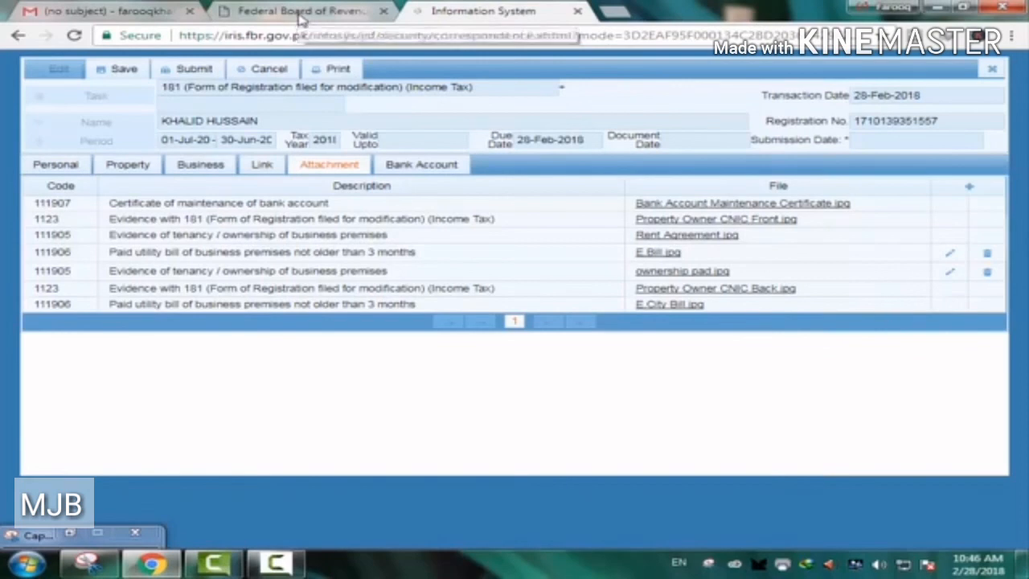
- On the FBR homepage, open the Online Verification Portal under e-Services
{"action": "left_click", "coordinate": [298, 16]}
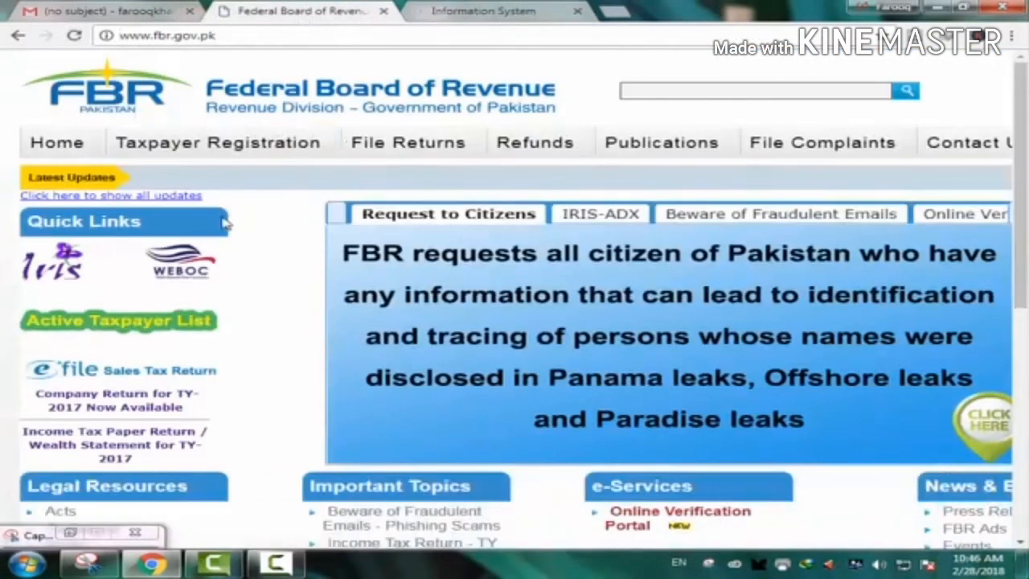
{"action": "scroll", "coordinate": [698, 350], "scroll_direction": "down", "scroll_amount": 3}
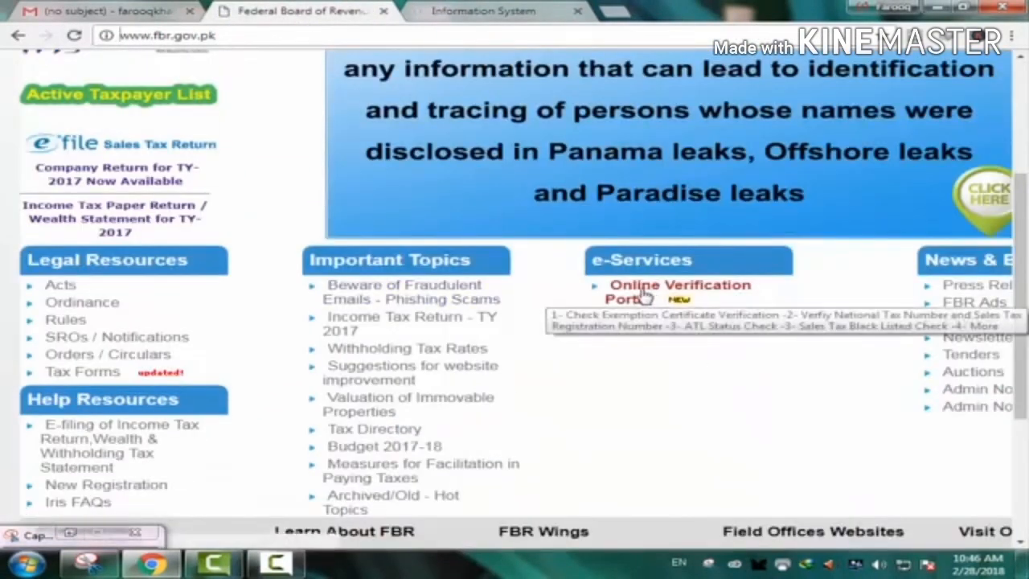
{"action": "left_click", "coordinate": [650, 299]}
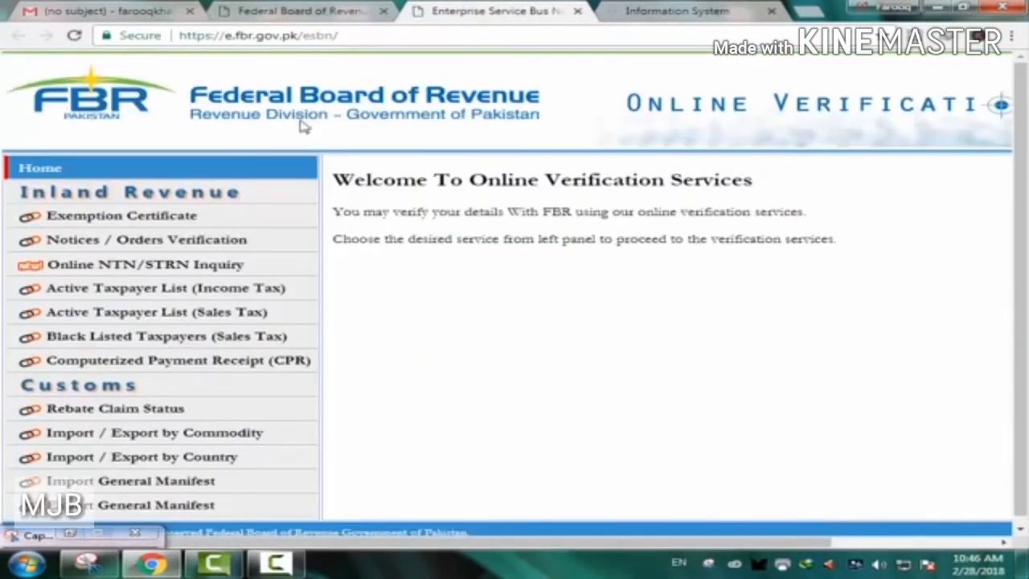
- Open the Online NTN/STRN Inquiry page and set its parameter type to CNIC
{"action": "left_click", "coordinate": [116, 273]}
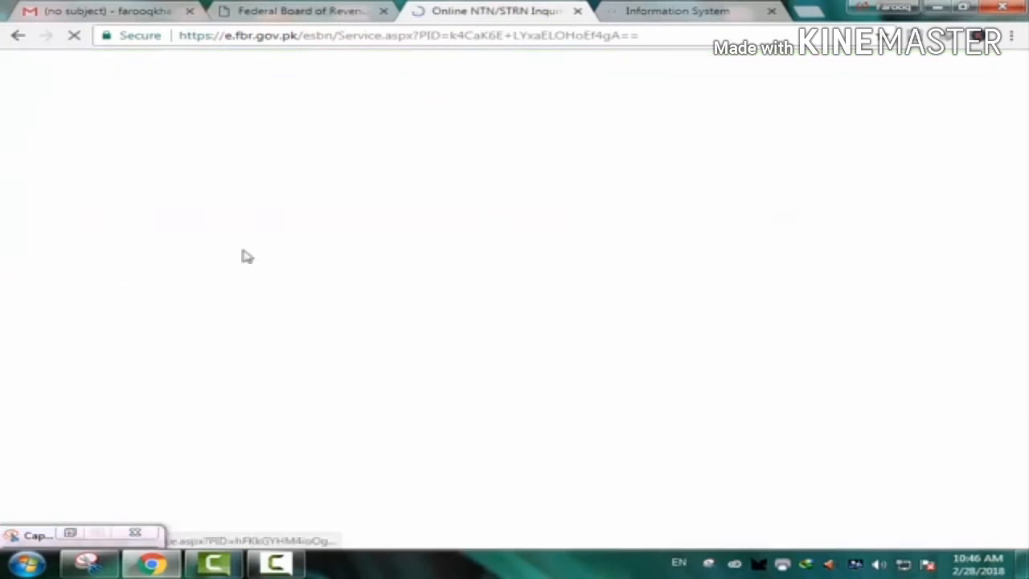
{"action": "left_click", "coordinate": [682, 200]}
{"action": "left_click", "coordinate": [684, 200]}
{"action": "left_click", "coordinate": [682, 200]}
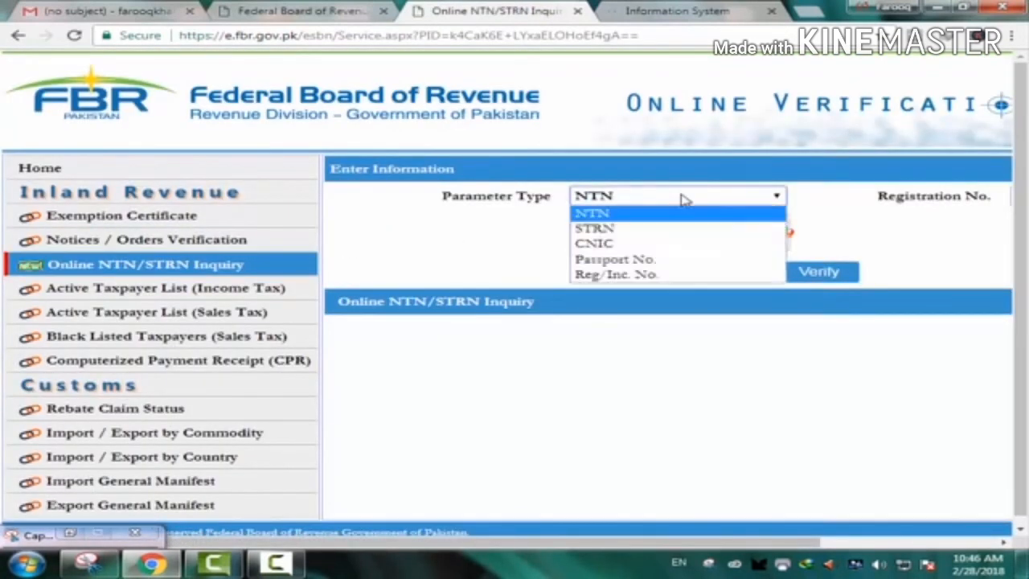
{"action": "left_click", "coordinate": [622, 246]}
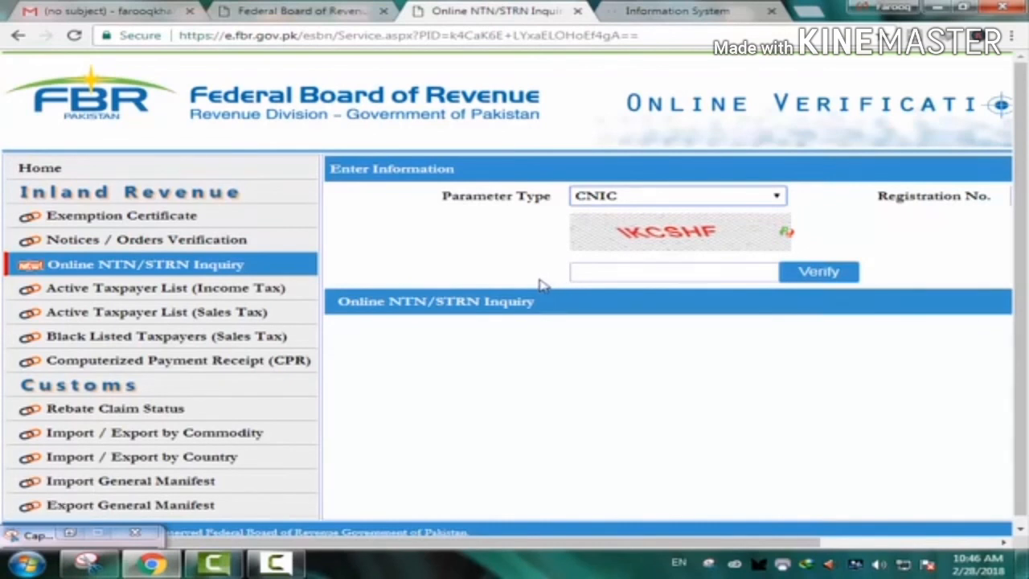
{"action": "left_click_drag", "start_coordinate": [521, 283], "coordinate": [623, 548]}
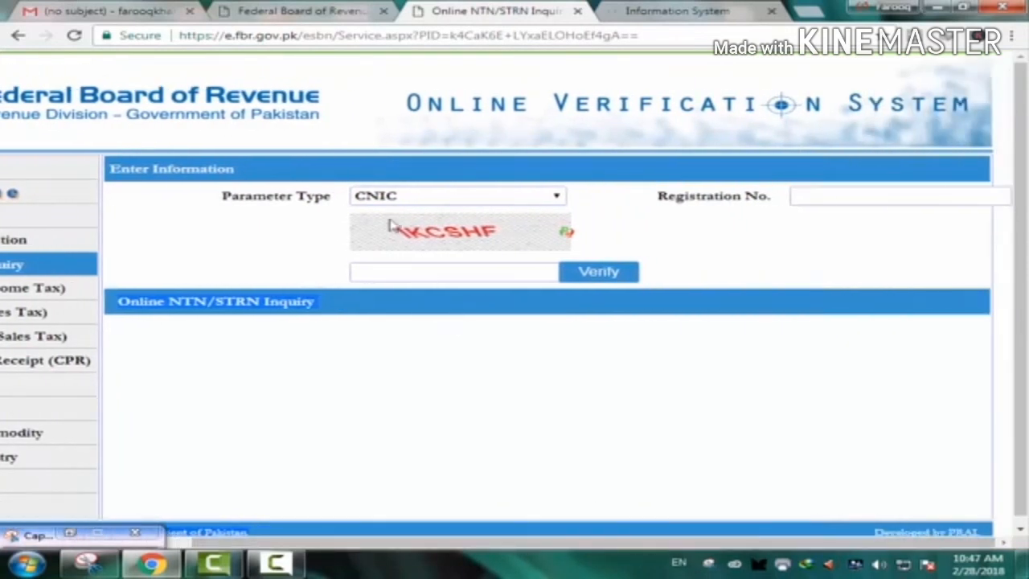
{"action": "left_click", "coordinate": [519, 200]}
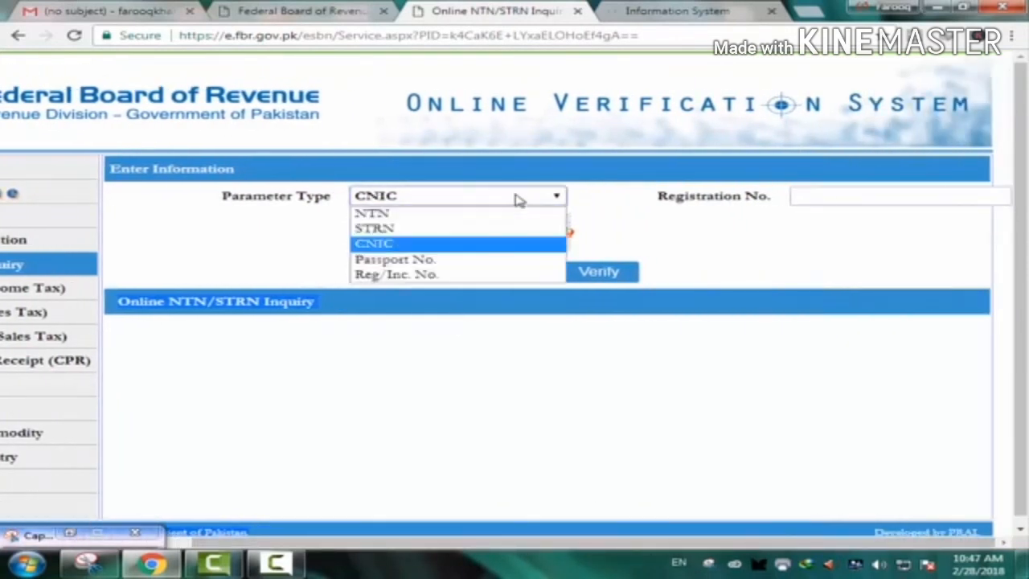
{"action": "left_click", "coordinate": [394, 247]}
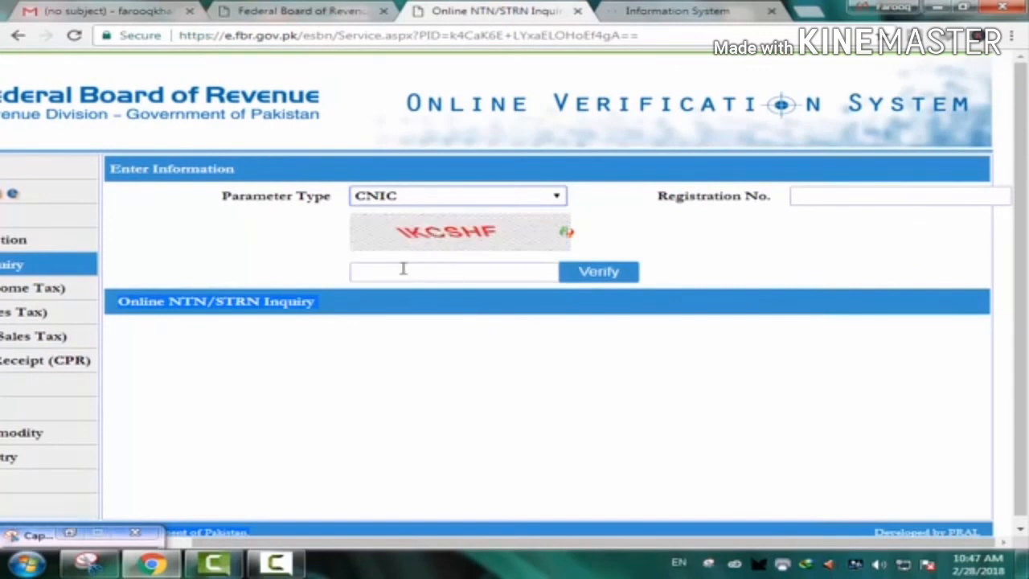
- Try the registration number and captcha fields, then go back to the Iris registration form
{"action": "left_click", "coordinate": [804, 195]}
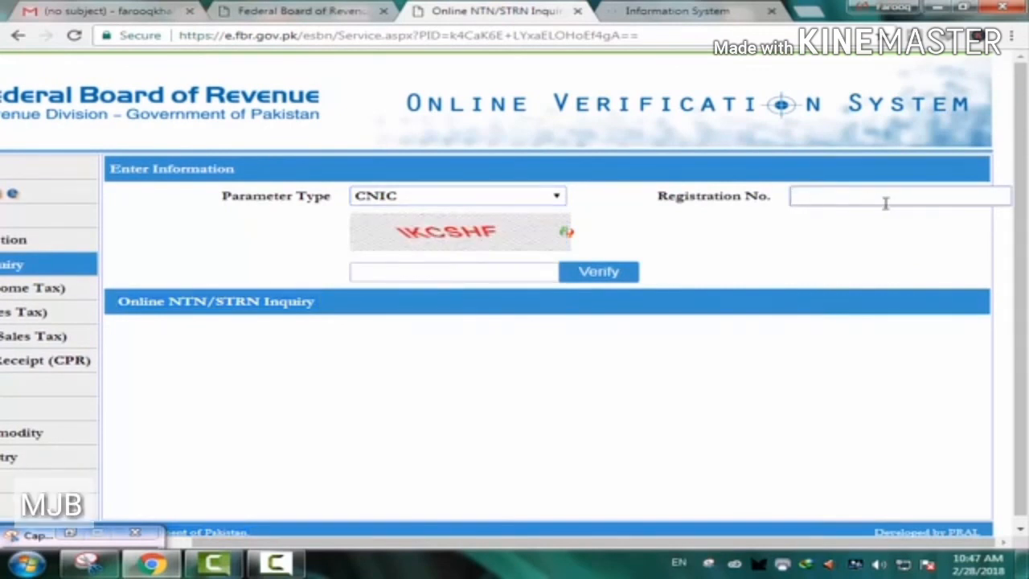
{"action": "left_click", "coordinate": [370, 275]}
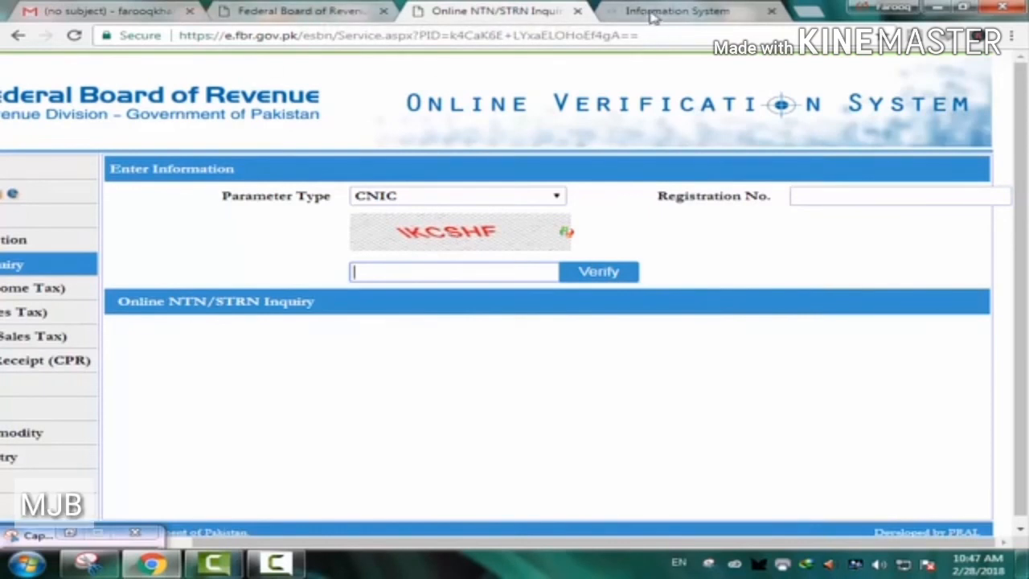
{"action": "left_click", "coordinate": [302, 11]}
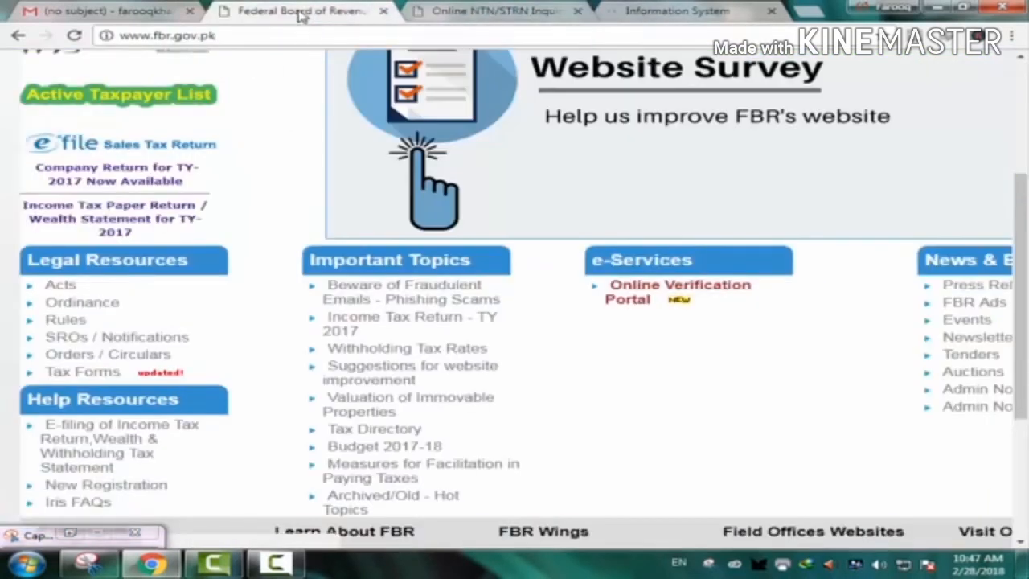
{"action": "left_click", "coordinate": [685, 14]}
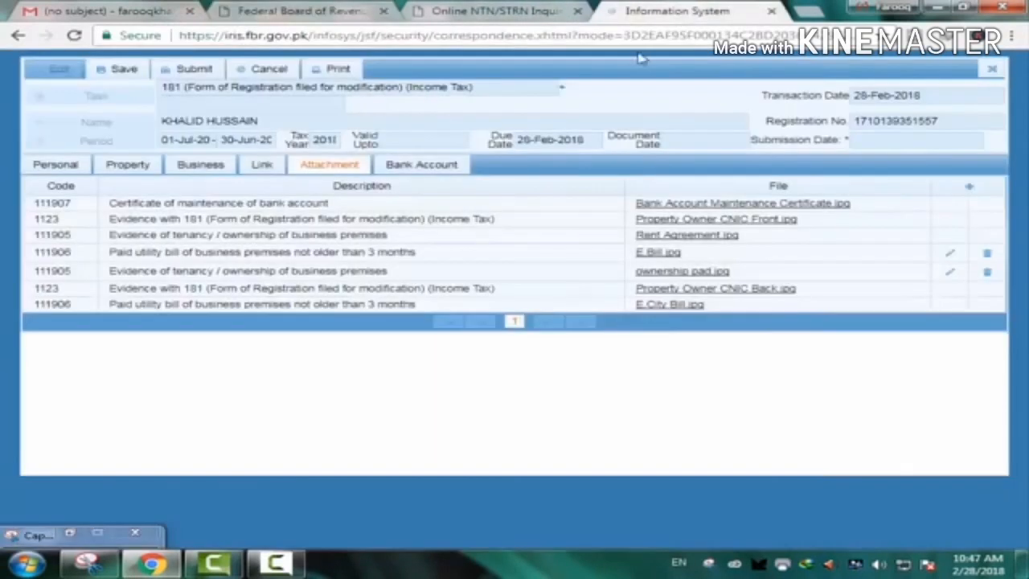